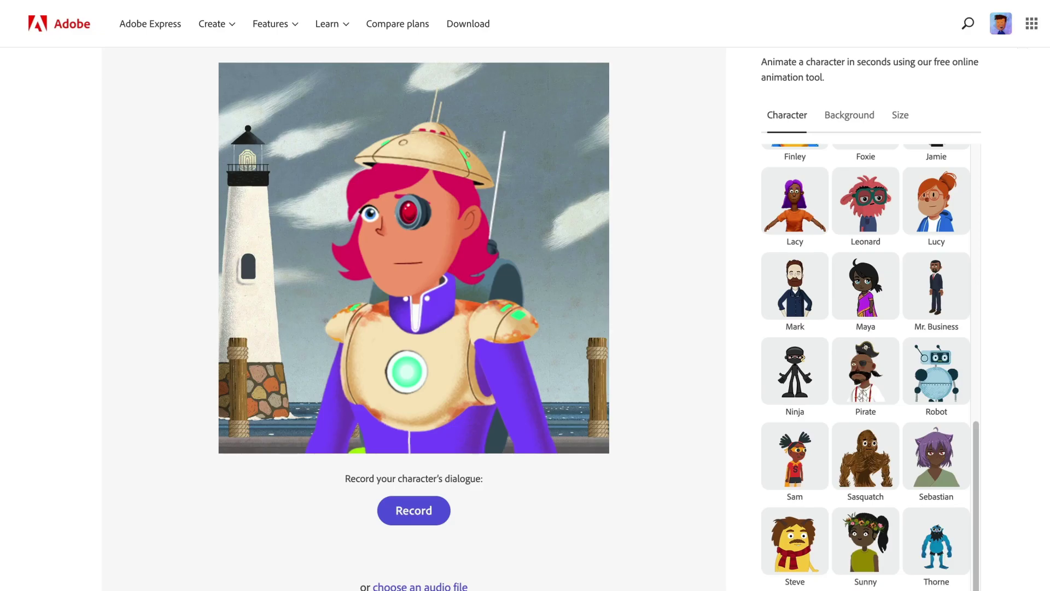
Preview the Steve, Dr. Applesmith and Hopscotch characters, then the Festival and Frontier backgrounds
click(796, 555)
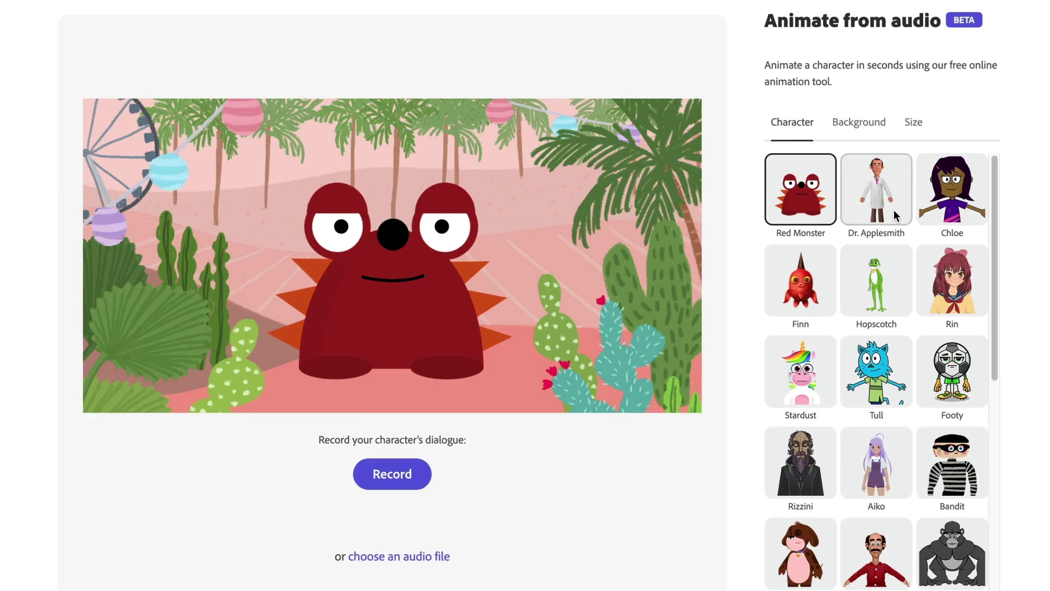
click(893, 209)
click(875, 274)
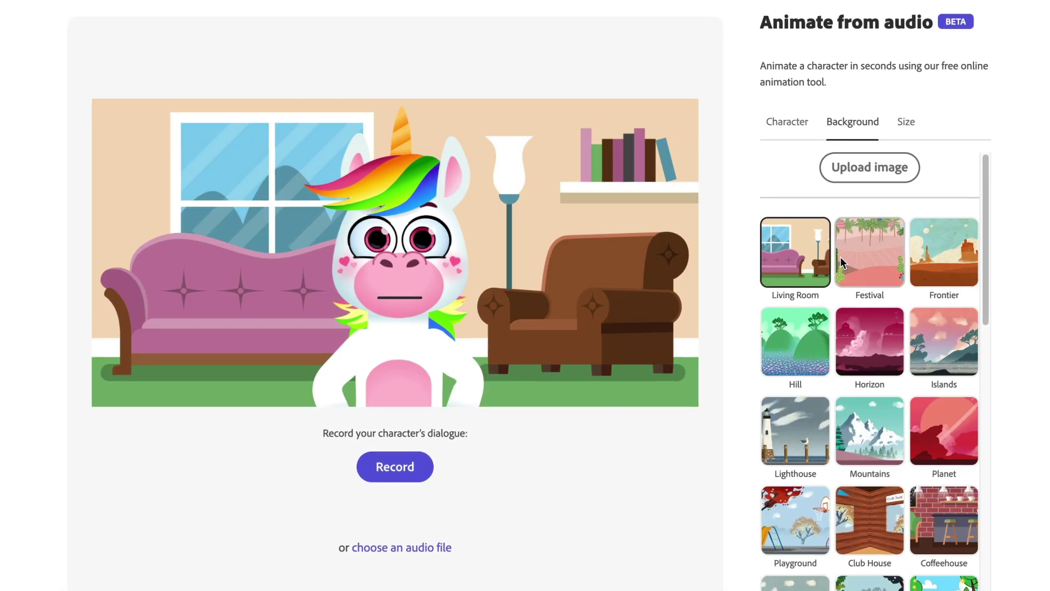
click(840, 257)
click(934, 256)
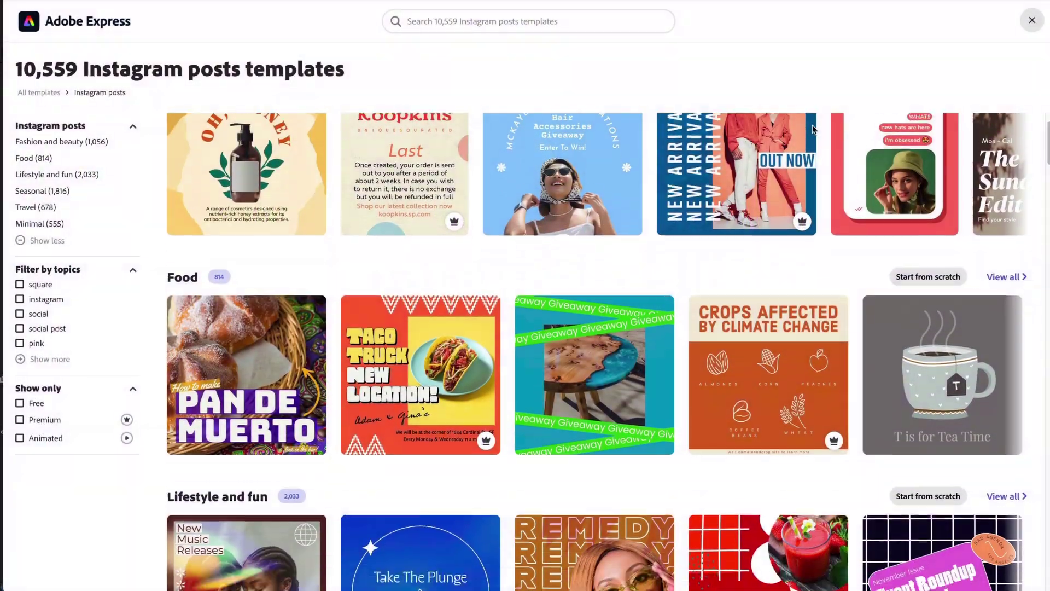
Scroll the Instagram templates and nudge the DREAMING OF title and left polaroid photo down-right
scroll(812, 129, down, 4)
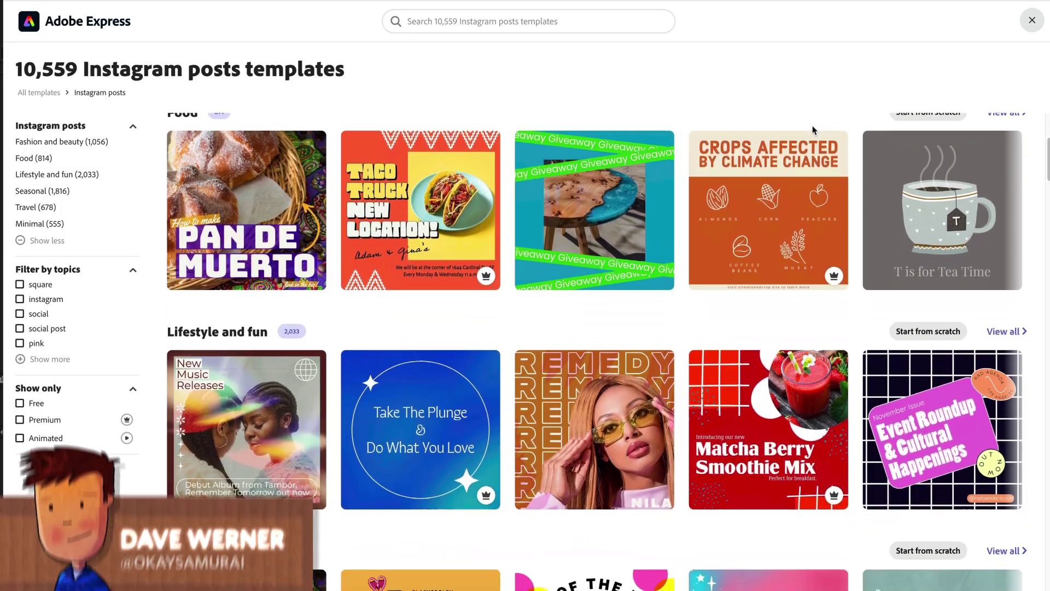
scroll(812, 129, down, 3)
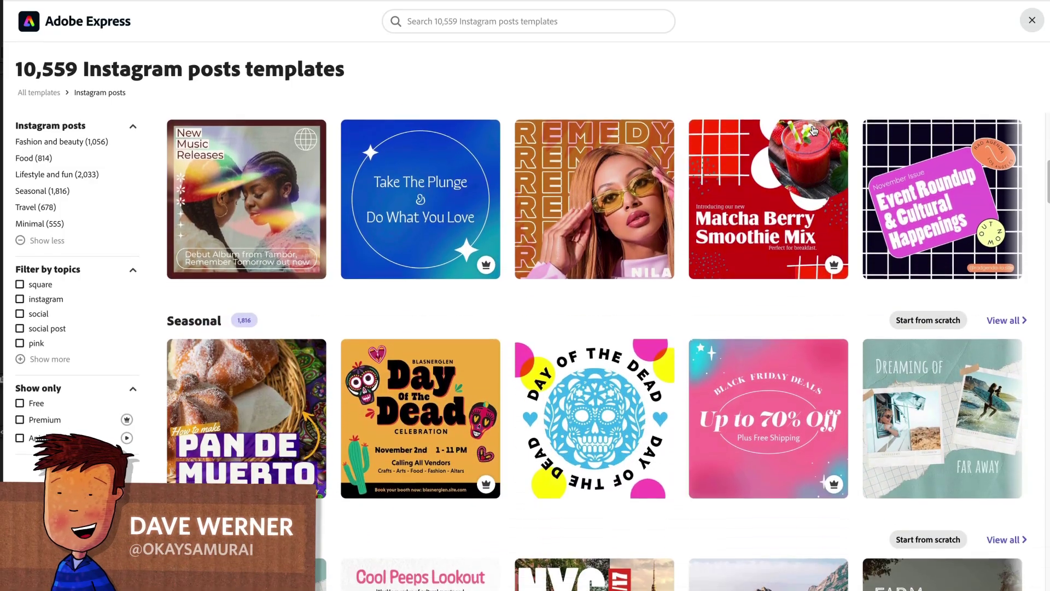
scroll(813, 130, down, 4)
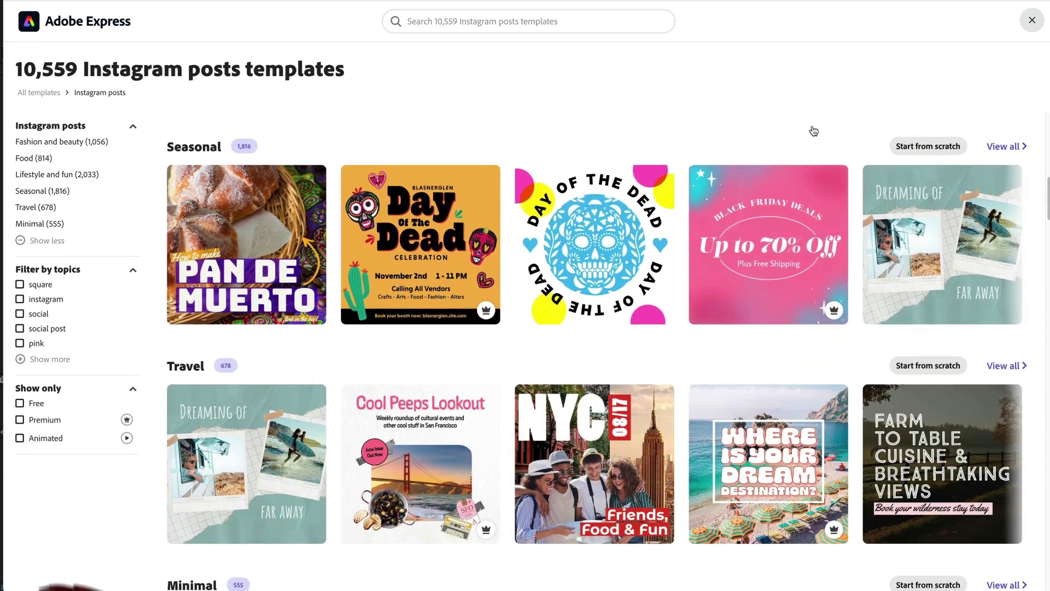
scroll(812, 130, down, 4)
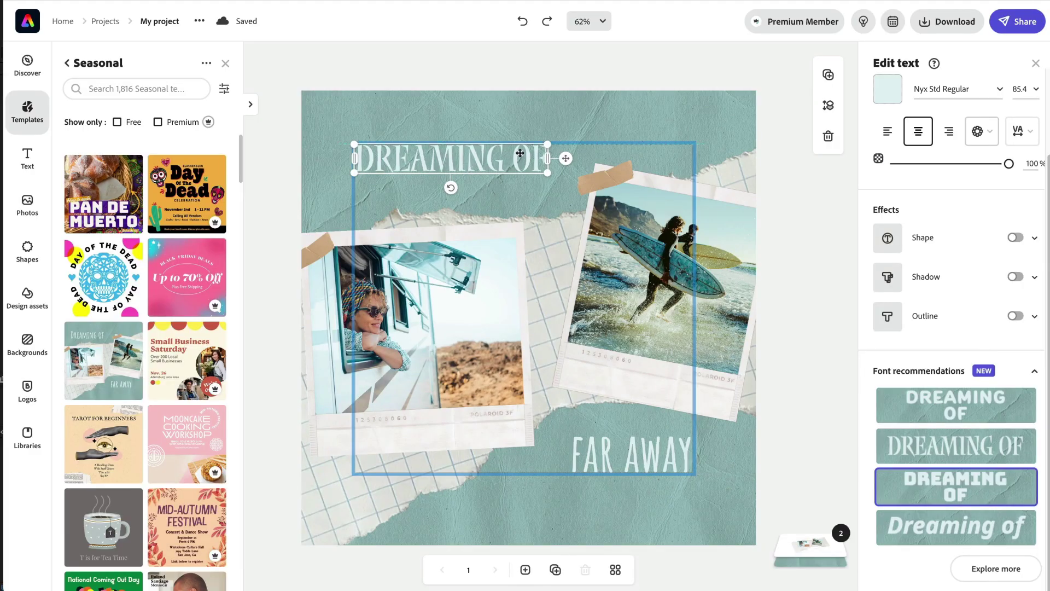
drag(520, 152, 531, 162)
mouse_move(448, 327)
mouse_down()
mouse_move(496, 348)
mouse_move(460, 335)
mouse_up()
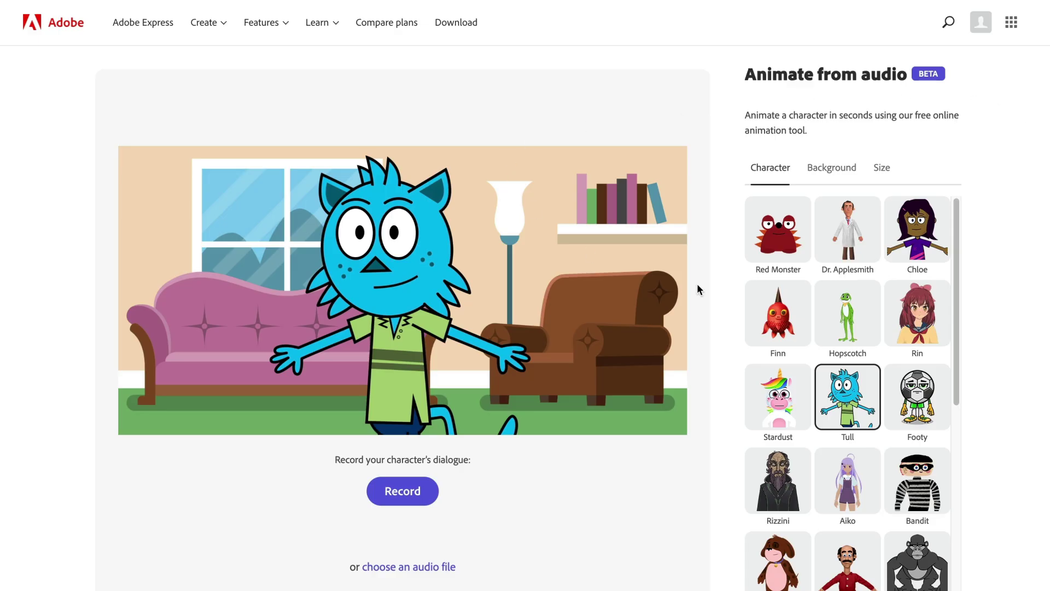
Try Red Monster, Dr. Applesmith, Rin, Eyva, Dory, Finley, Evans and Leonard as the character
scroll(957, 403, down, 6)
scroll(622, 323, up, 6)
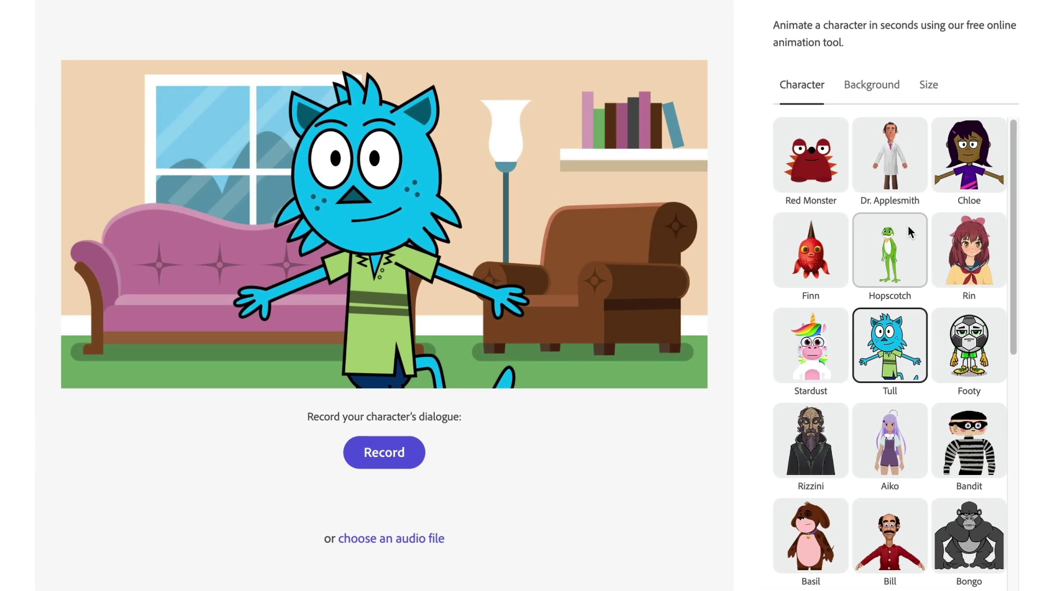
click(833, 180)
click(881, 162)
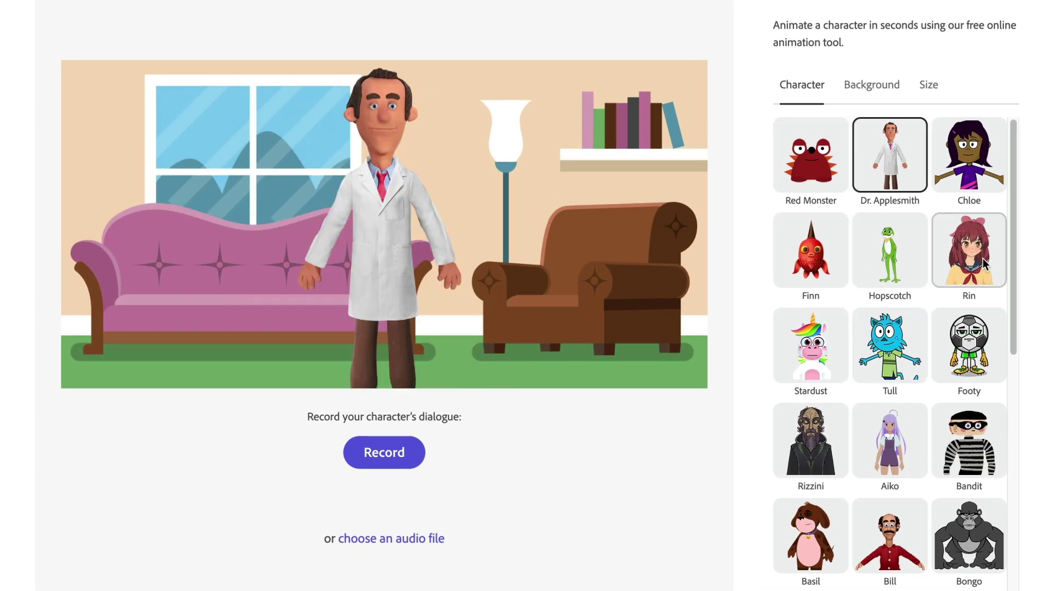
click(982, 277)
scroll(982, 277, down, 5)
click(982, 277)
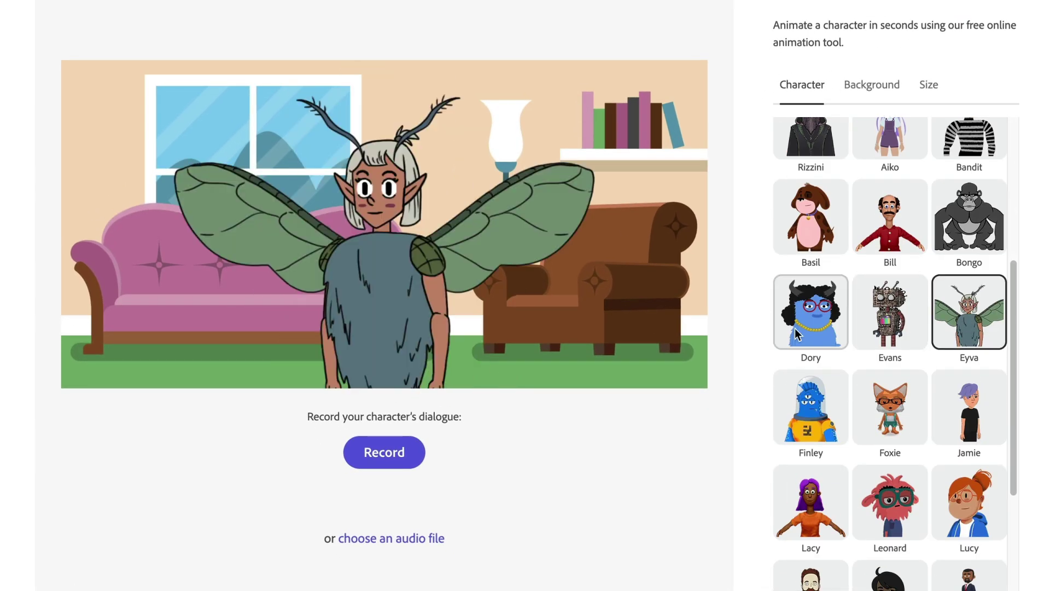
click(804, 341)
click(788, 416)
click(870, 326)
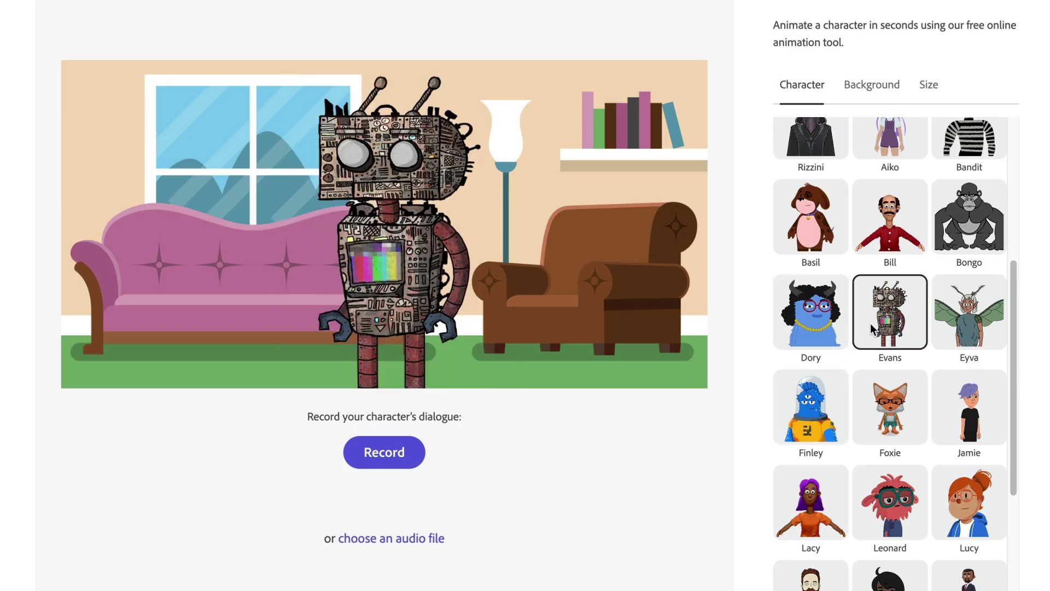
click(873, 519)
Try Sasquatch, Robot, Ninja, Steve, Zuma, Foxie, Eyva and Footy as the character
scroll(875, 522, down, 4)
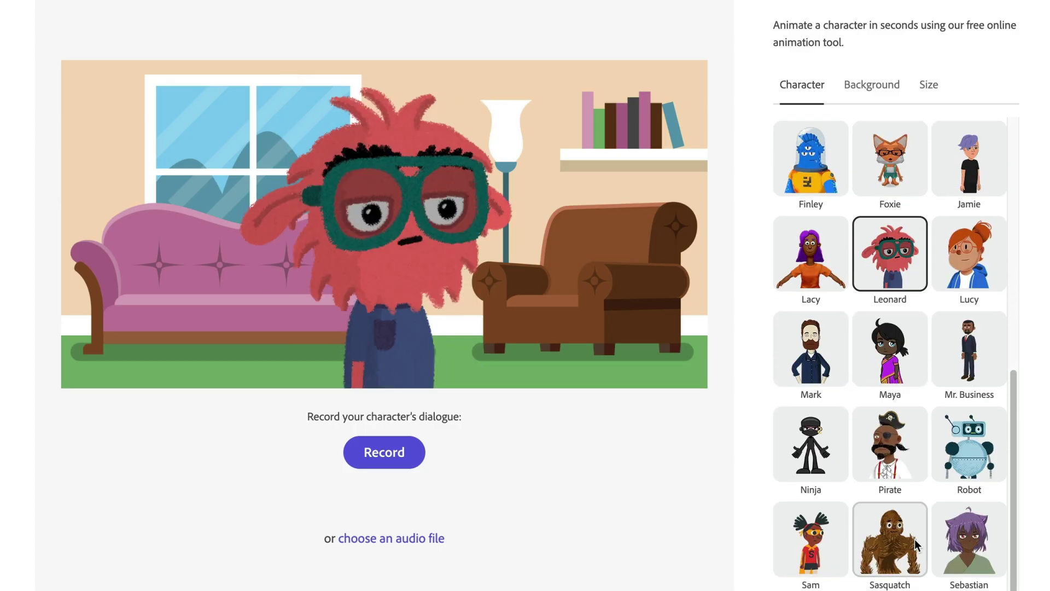
click(917, 544)
click(958, 472)
click(814, 461)
scroll(807, 512, down, 2)
click(807, 514)
scroll(875, 522, down, 5)
click(979, 356)
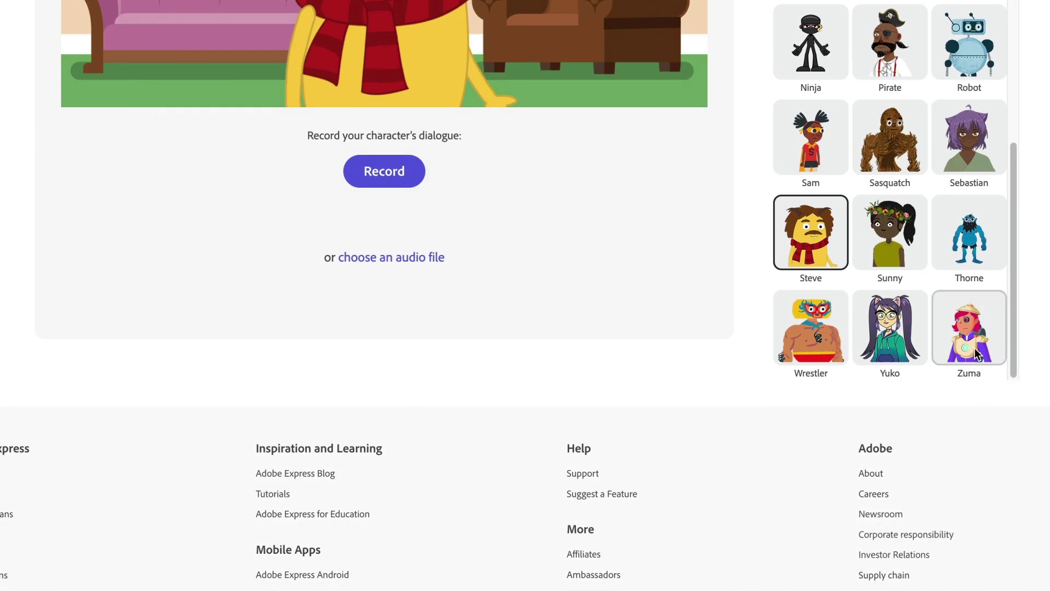
scroll(1015, 382, up, 10)
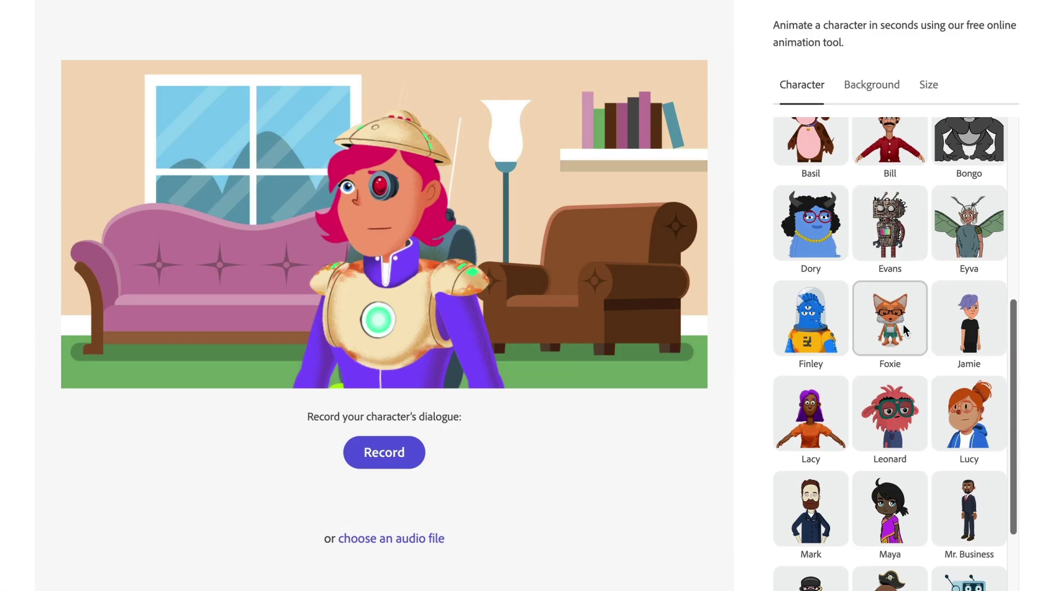
click(892, 327)
click(963, 246)
scroll(964, 246, up, 6)
click(987, 284)
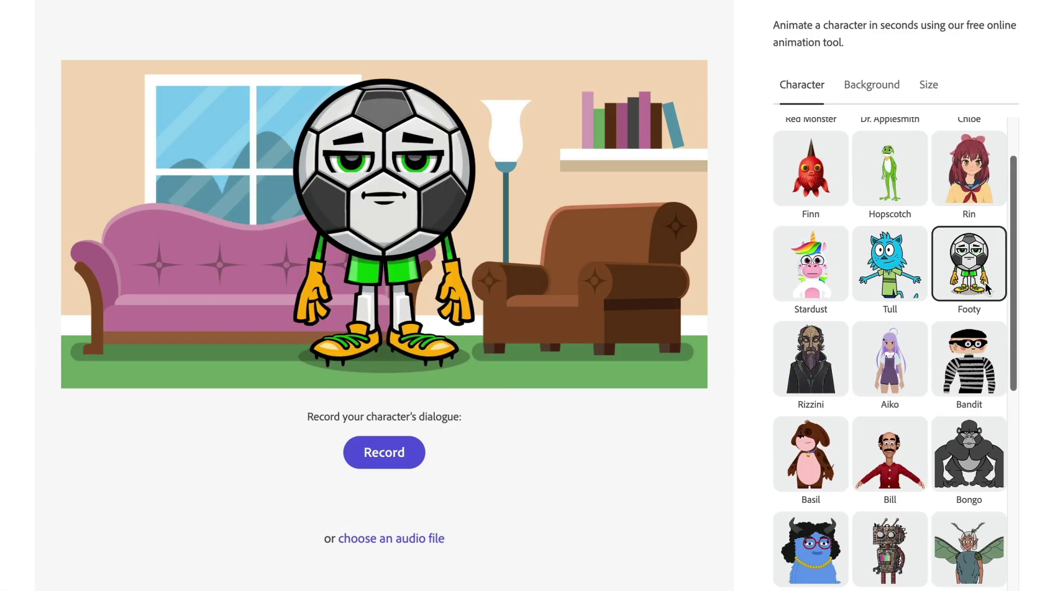
scroll(952, 350, down, 3)
Settle on Finley as the character and show the background choices
click(810, 508)
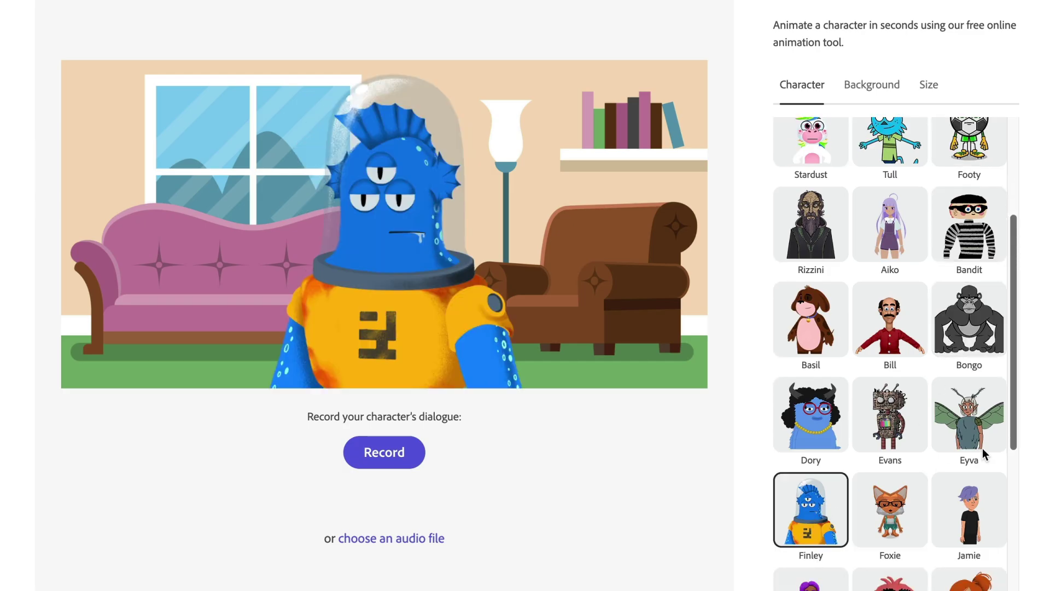
scroll(980, 416, down, 1)
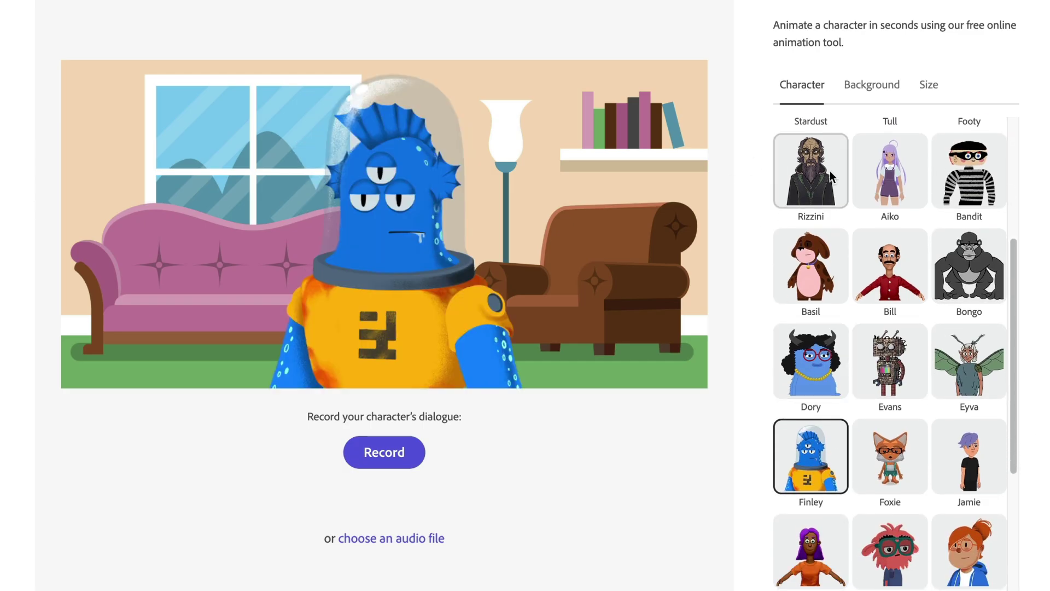
click(872, 88)
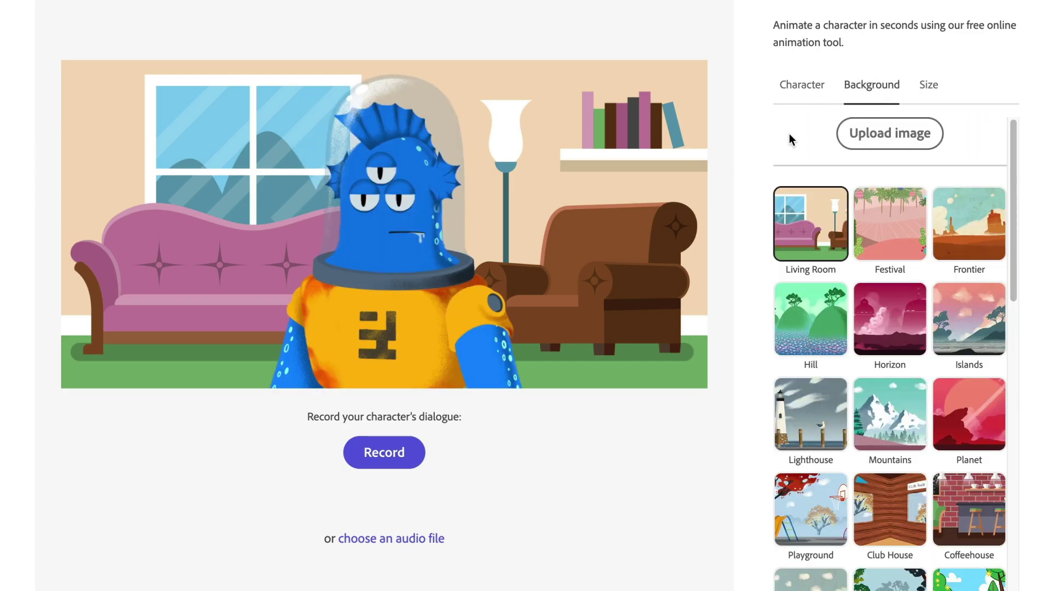
Try Festival, Frontier, Islands, Hill, Coffeehouse and Club House, then set the background to Horizon
click(877, 238)
click(980, 234)
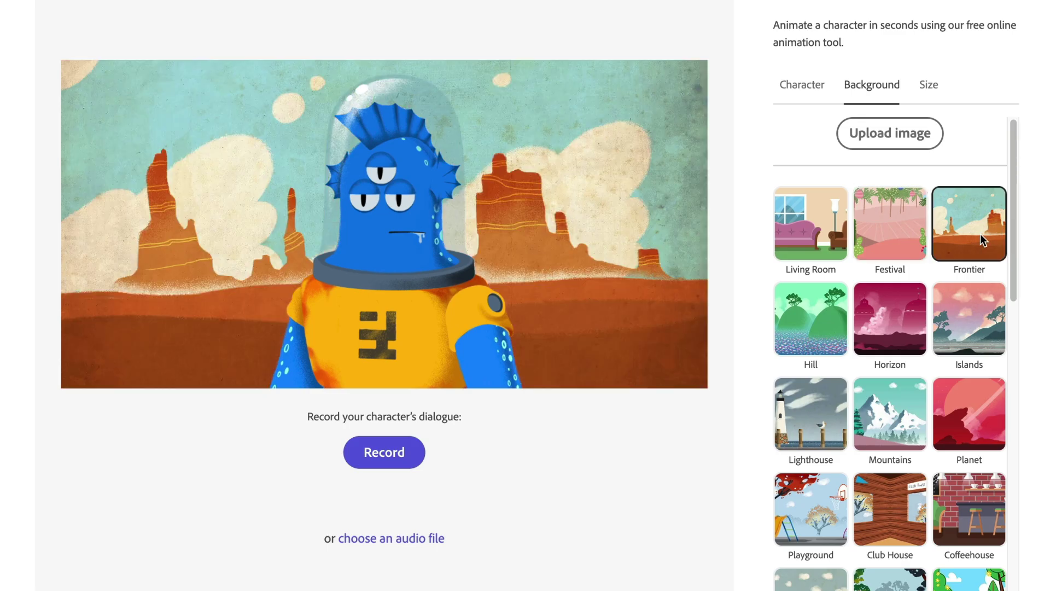
click(983, 306)
click(884, 311)
click(806, 322)
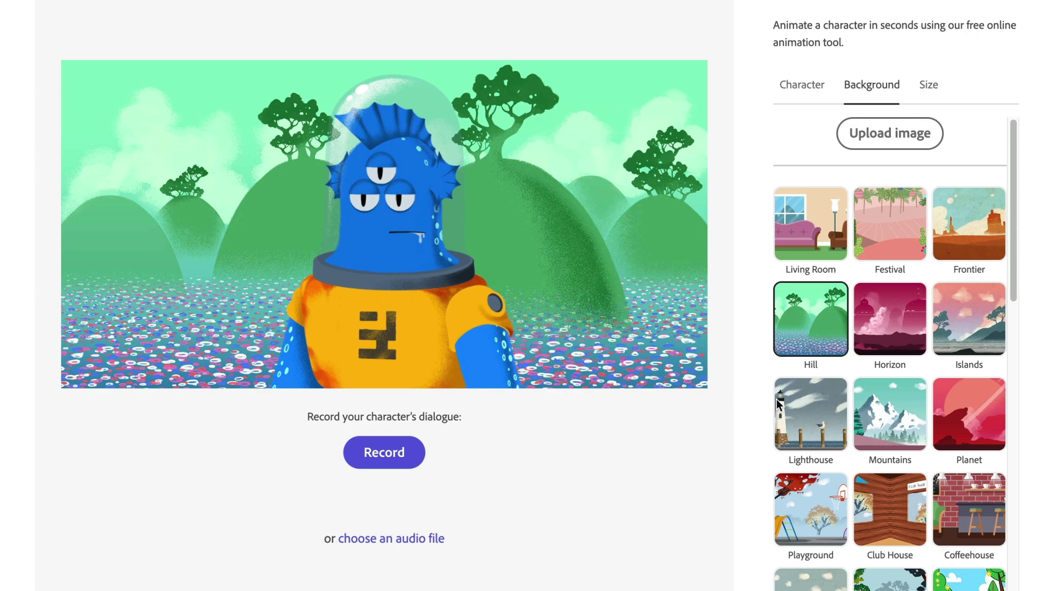
click(961, 499)
click(906, 510)
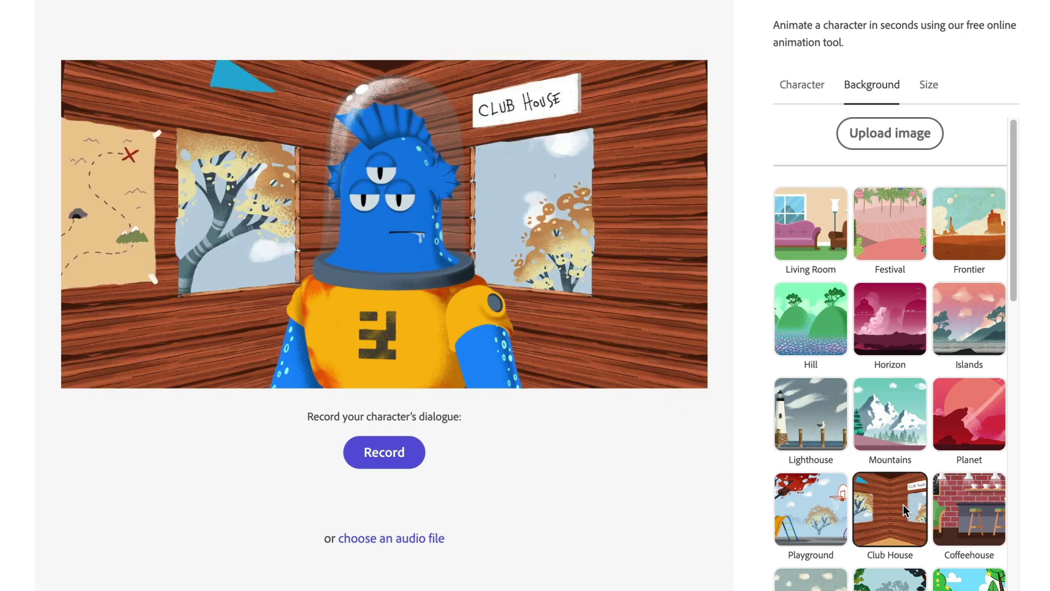
click(885, 336)
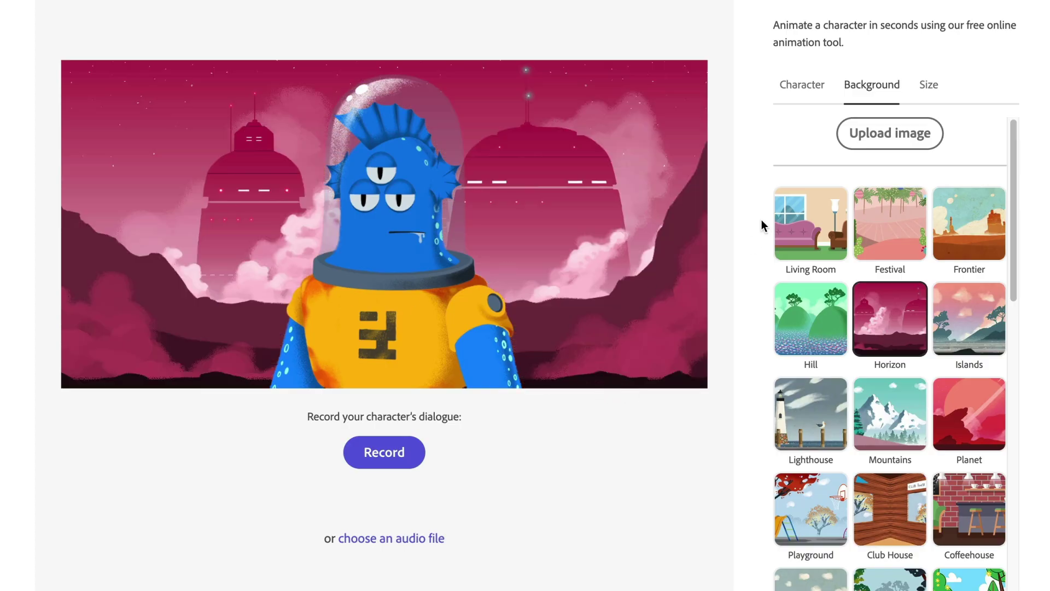
click(937, 91)
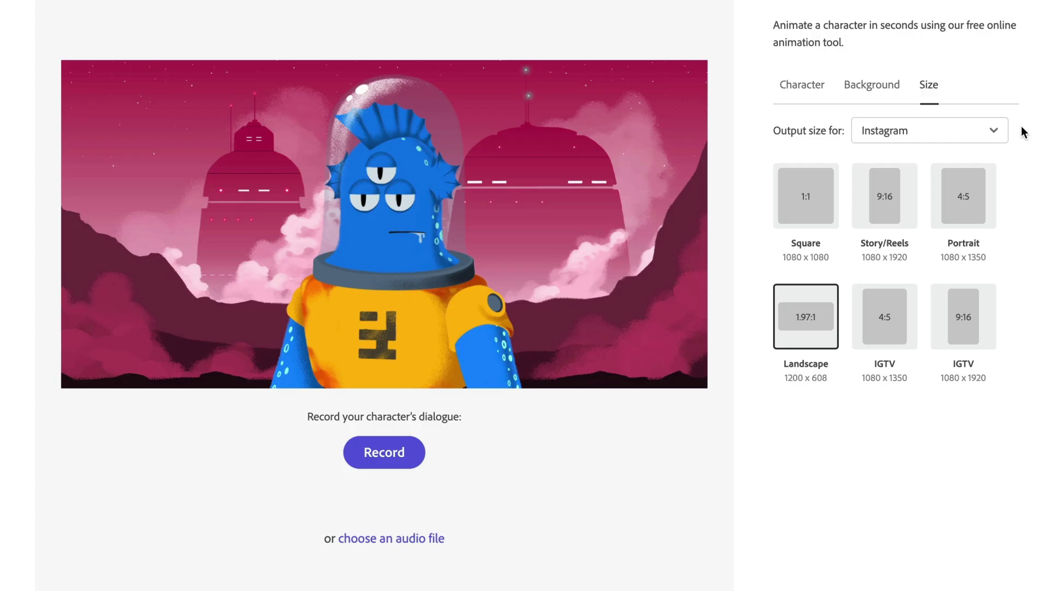
Set output size to Facebook Feed Landscape 1280 x 720 after trying TikTok, Feed Portrait and Story
click(971, 132)
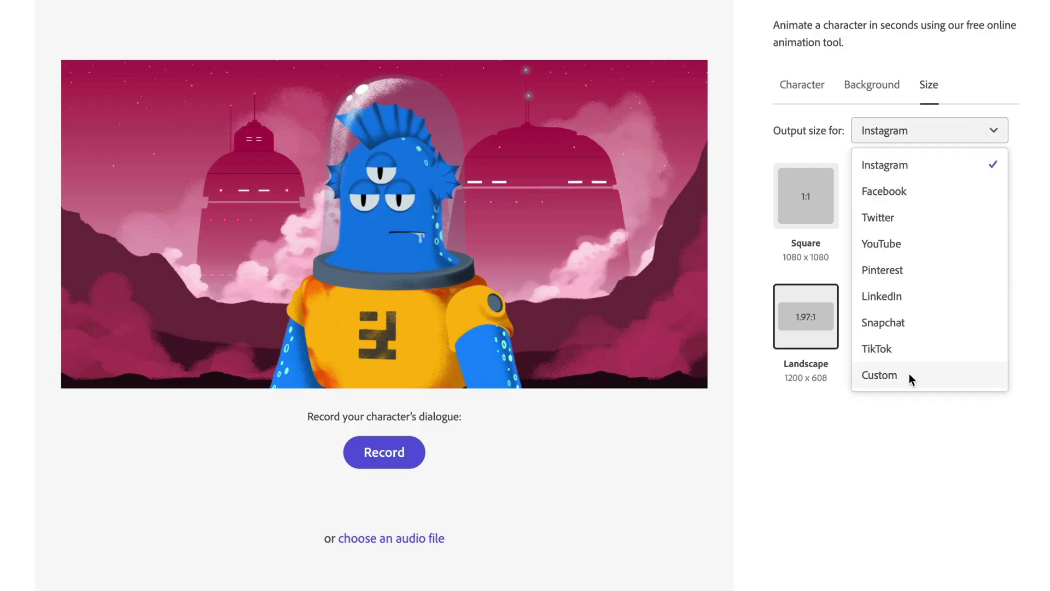
click(929, 353)
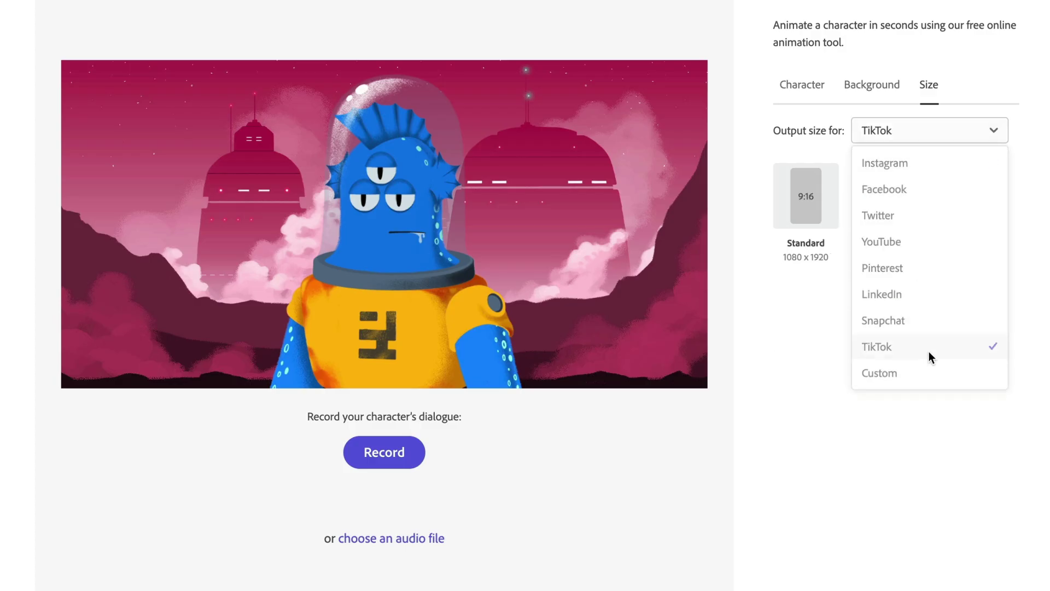
click(961, 128)
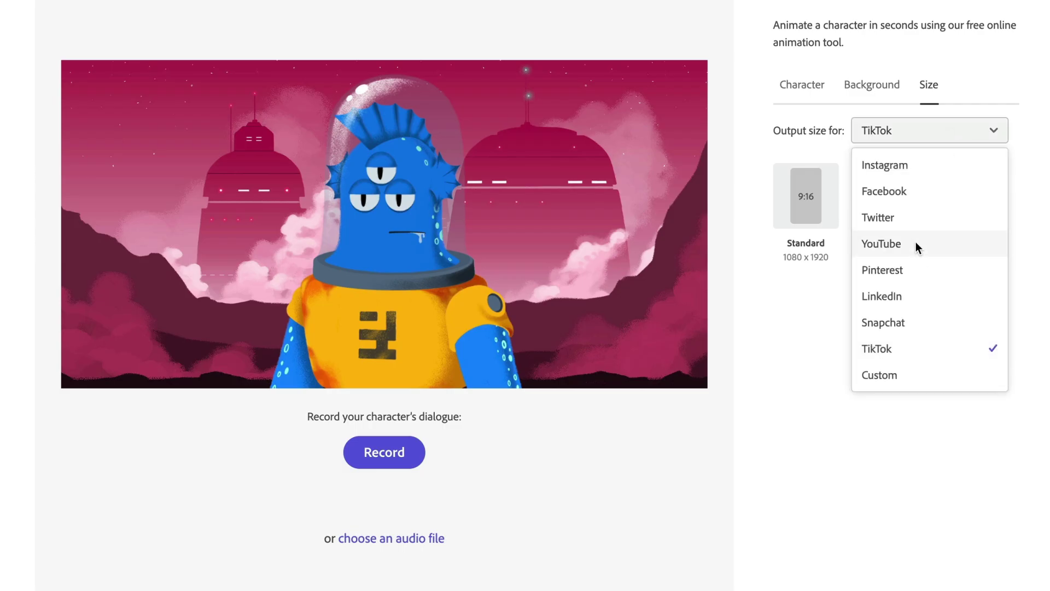
click(911, 192)
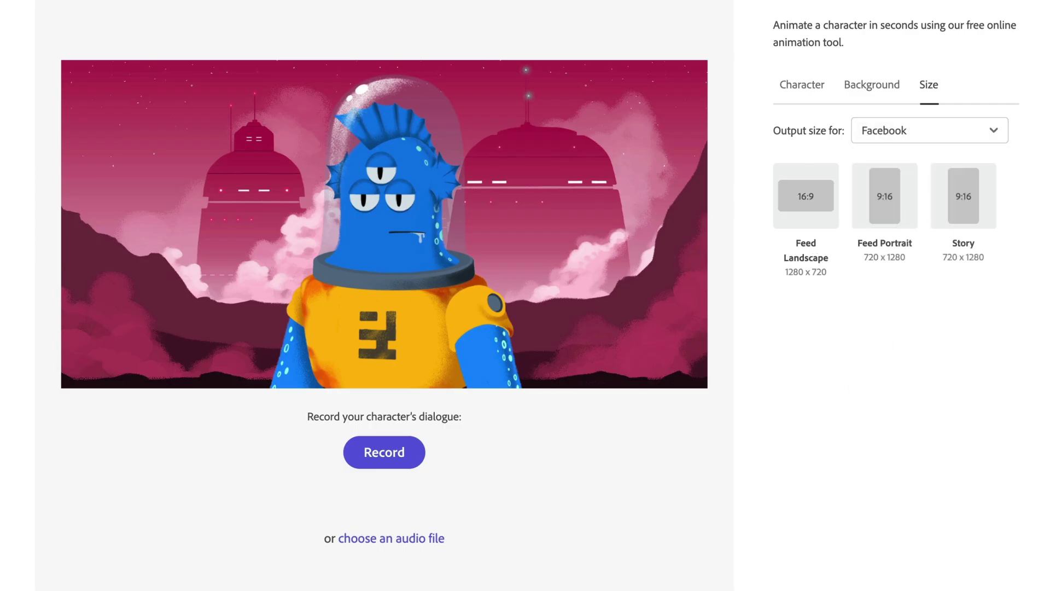
click(884, 199)
click(943, 206)
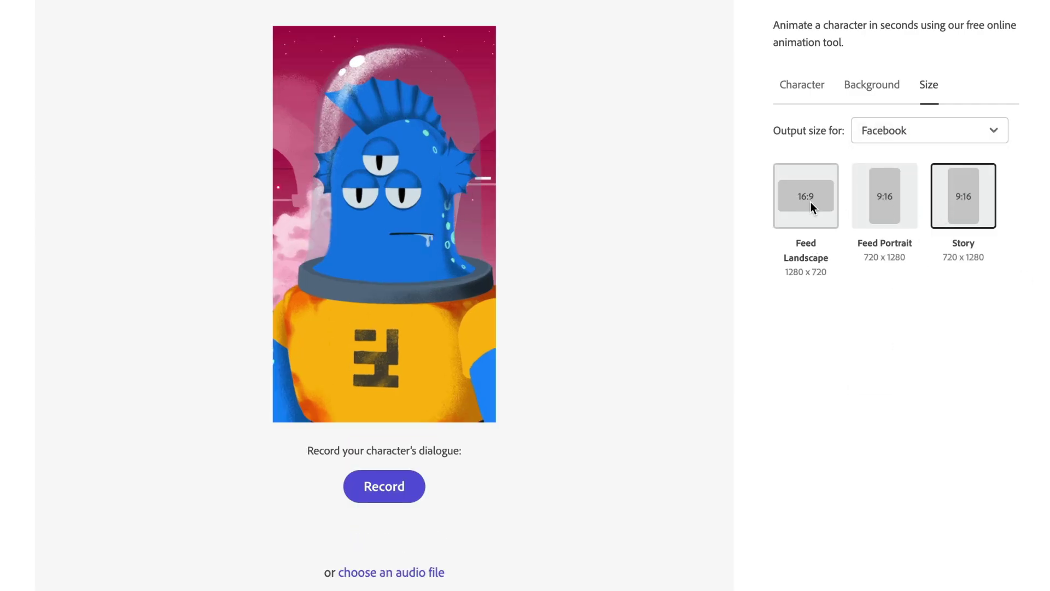
click(816, 205)
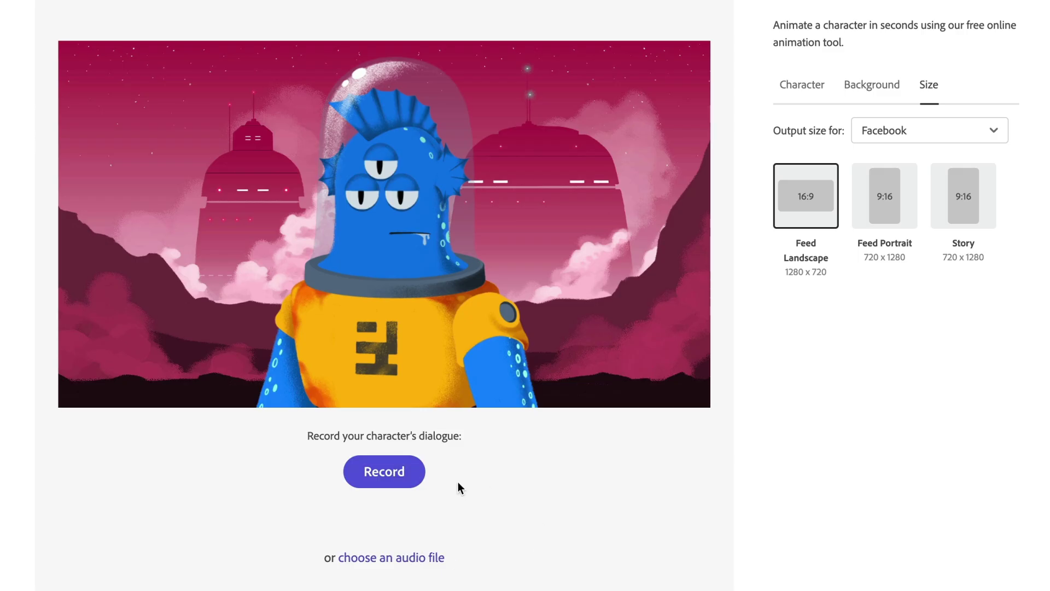
Record about 30 seconds of voice dialogue with one pause, then generate the lip-synced animation
click(388, 478)
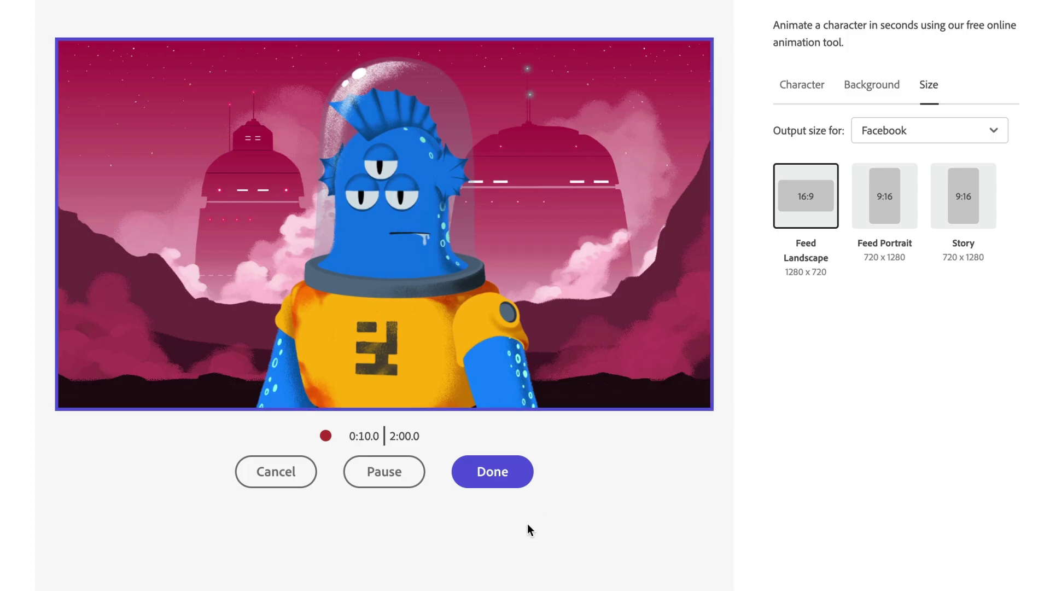
click(399, 486)
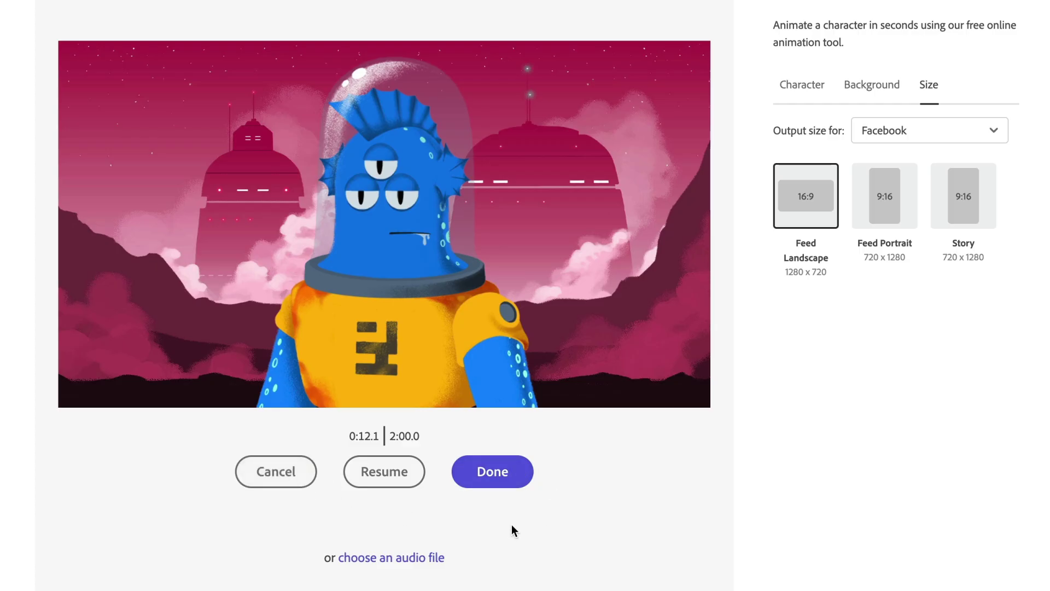
click(404, 486)
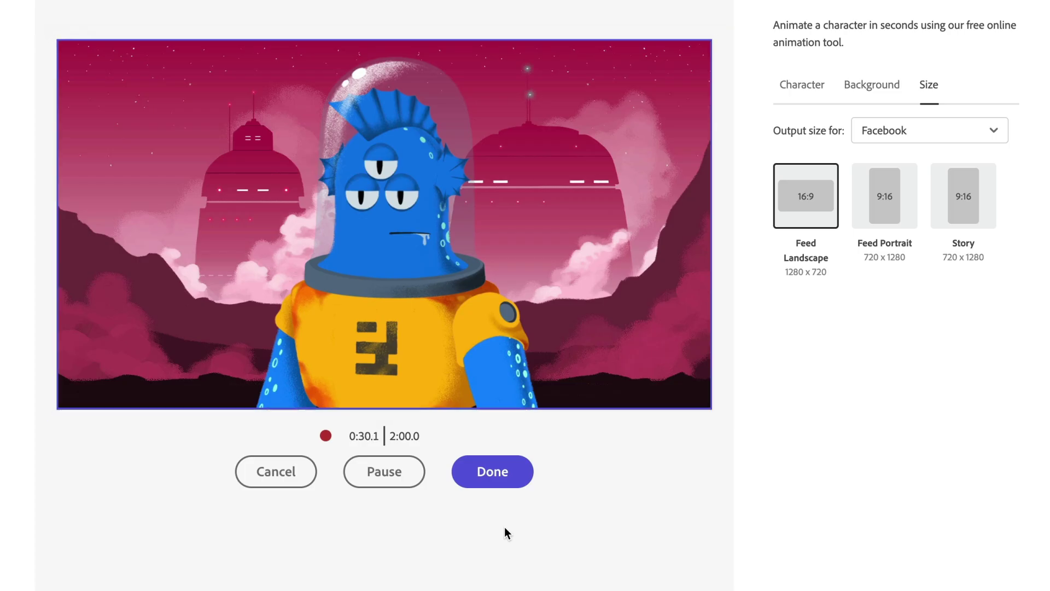
click(516, 484)
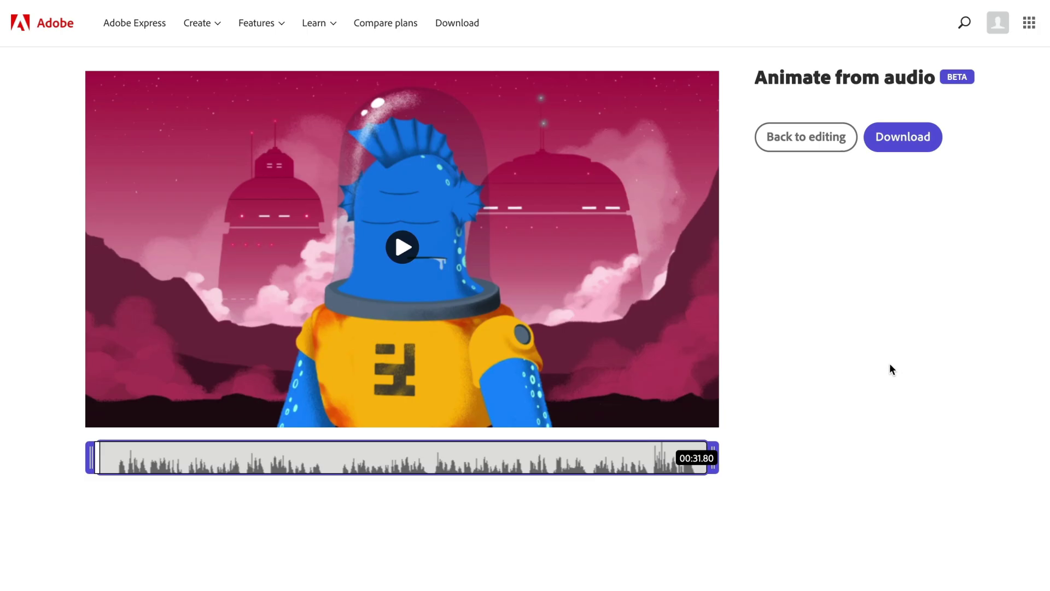
Play the 31.80-second Finley animation and scrub ahead along its timeline
click(504, 247)
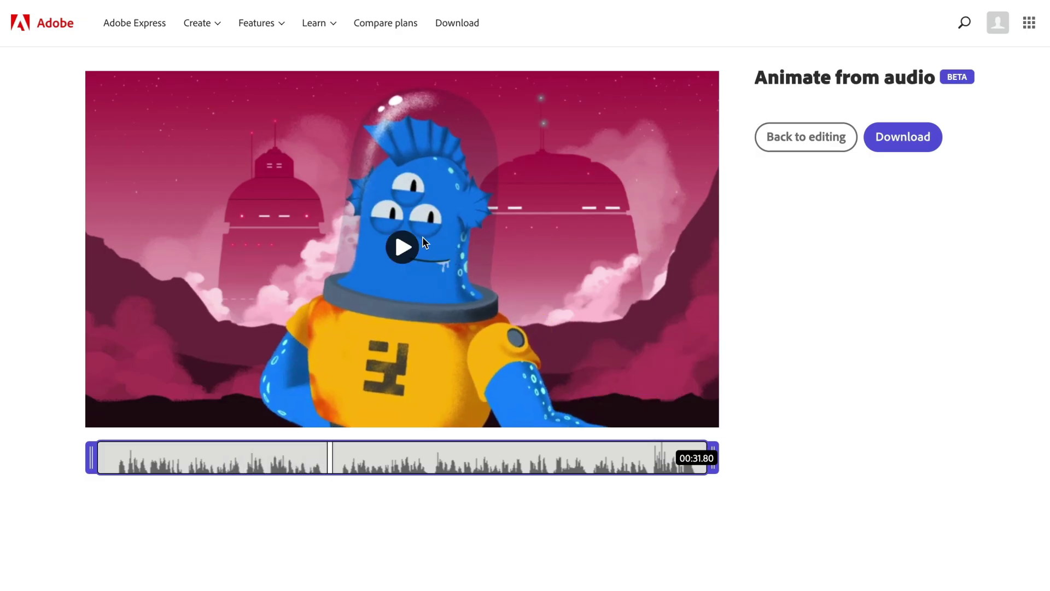
drag(331, 461, 223, 476)
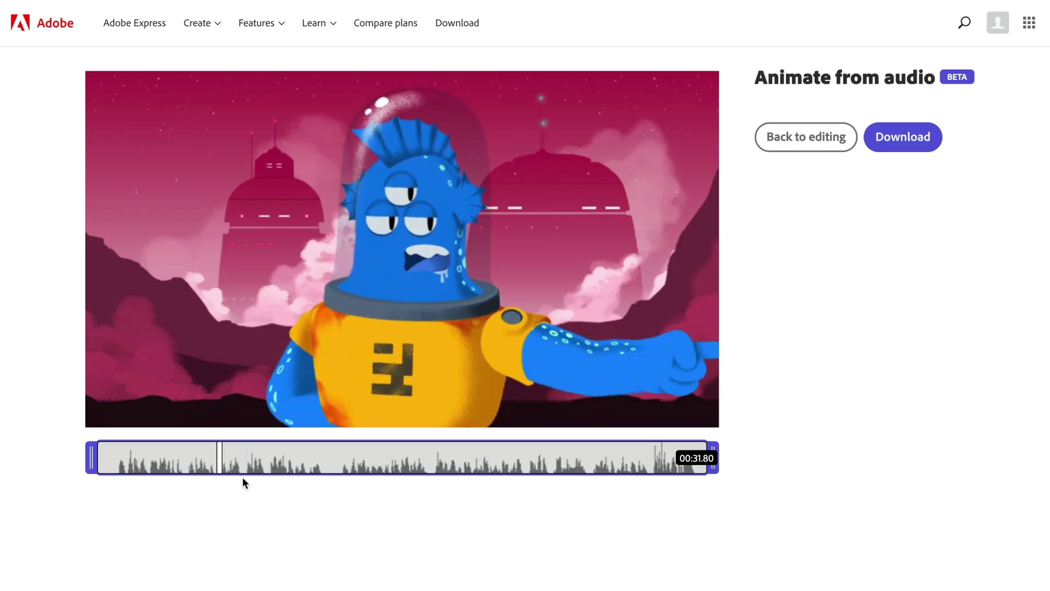
Return to editing and change the character to Rizzini
click(823, 142)
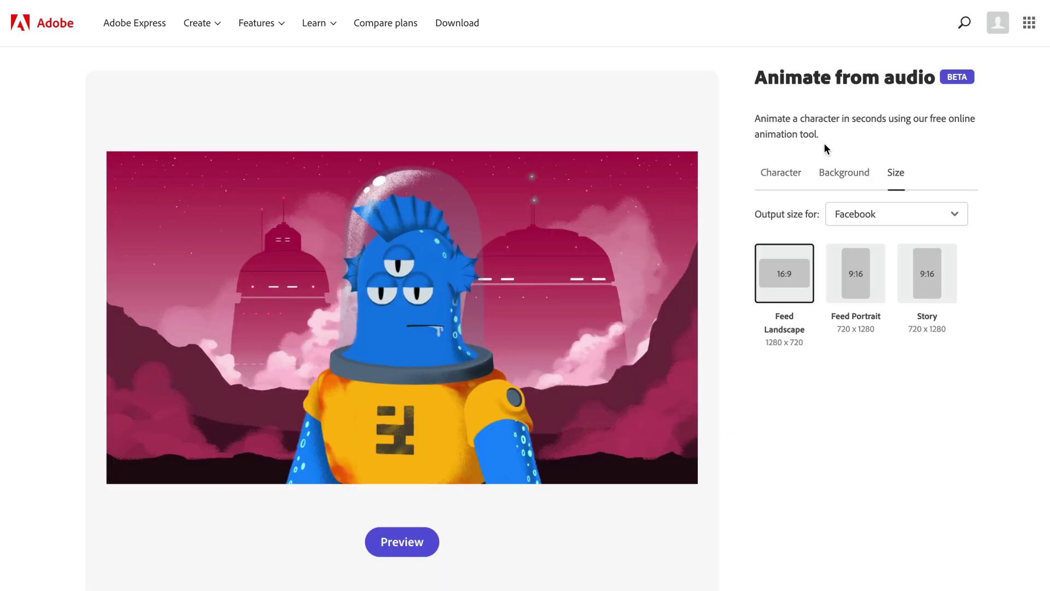
click(843, 174)
click(775, 174)
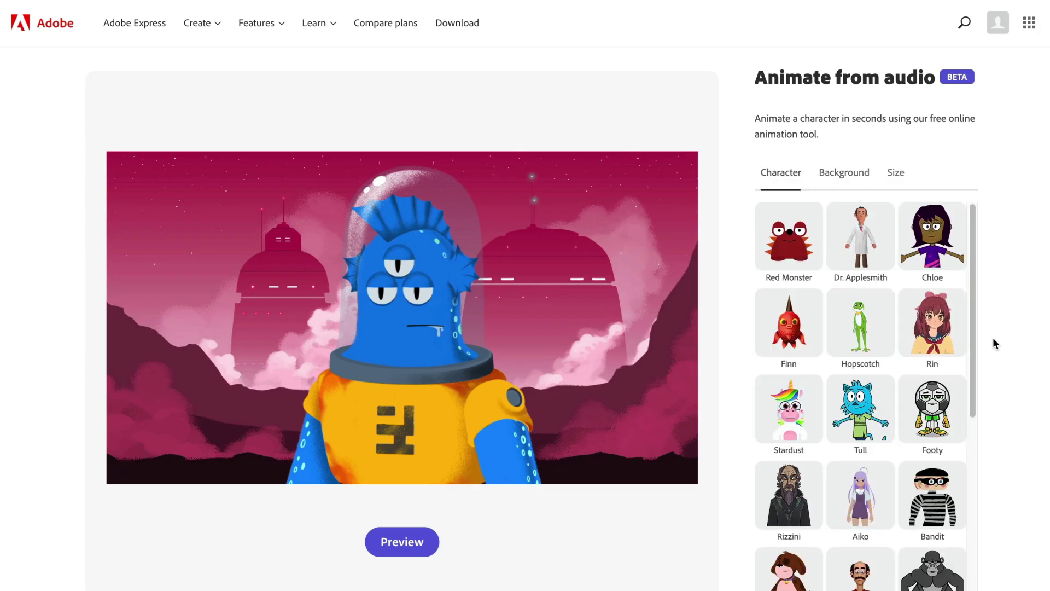
click(786, 498)
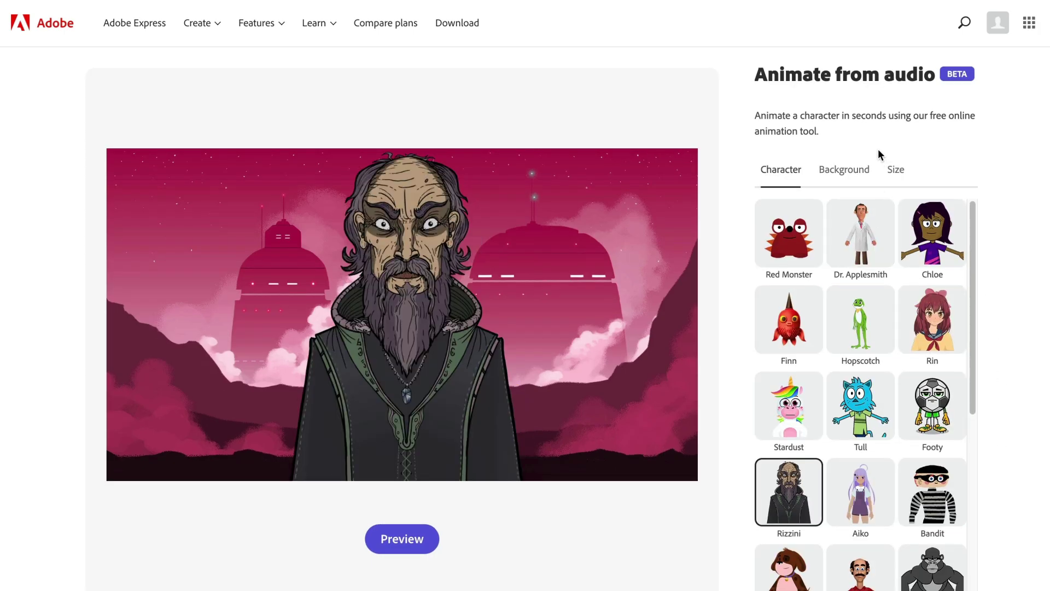
Change the scene background to Canyon
click(842, 172)
scroll(906, 455, down, 3)
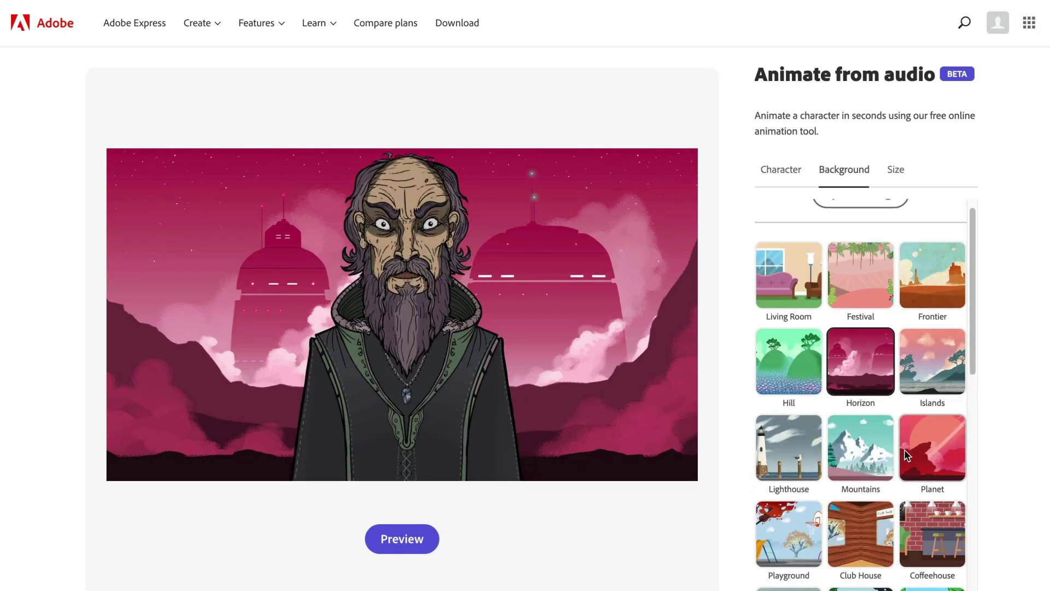
scroll(906, 455, down, 5)
click(884, 458)
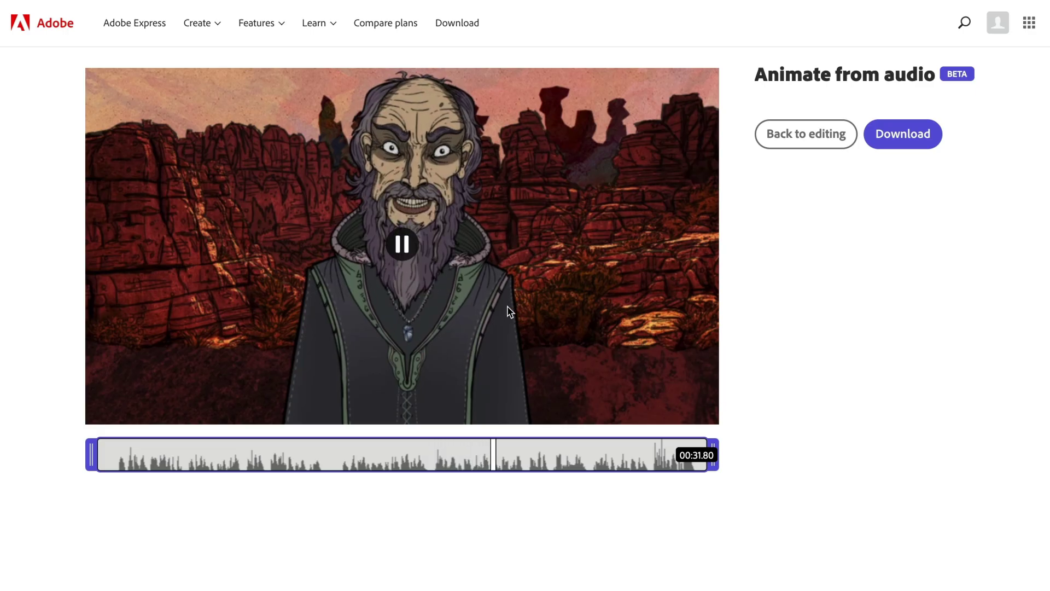
Trim both ends of the clip to about 31 seconds and download it as an MP4
mouse_move(713, 455)
mouse_down()
mouse_move(632, 455)
mouse_move(701, 464)
mouse_up()
mouse_move(91, 455)
mouse_down()
mouse_move(218, 455)
mouse_move(104, 446)
mouse_up()
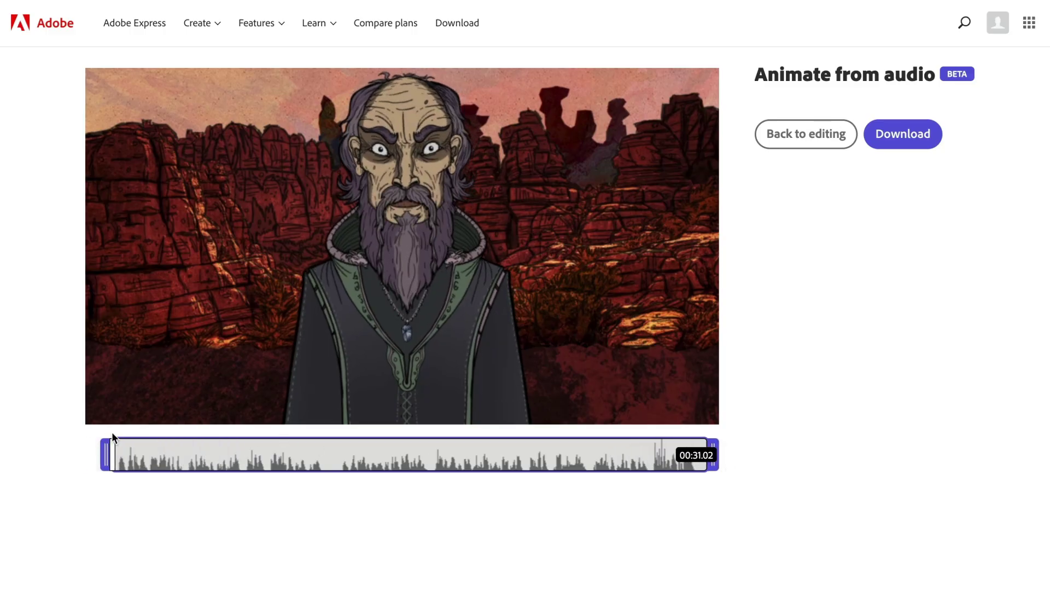
click(919, 144)
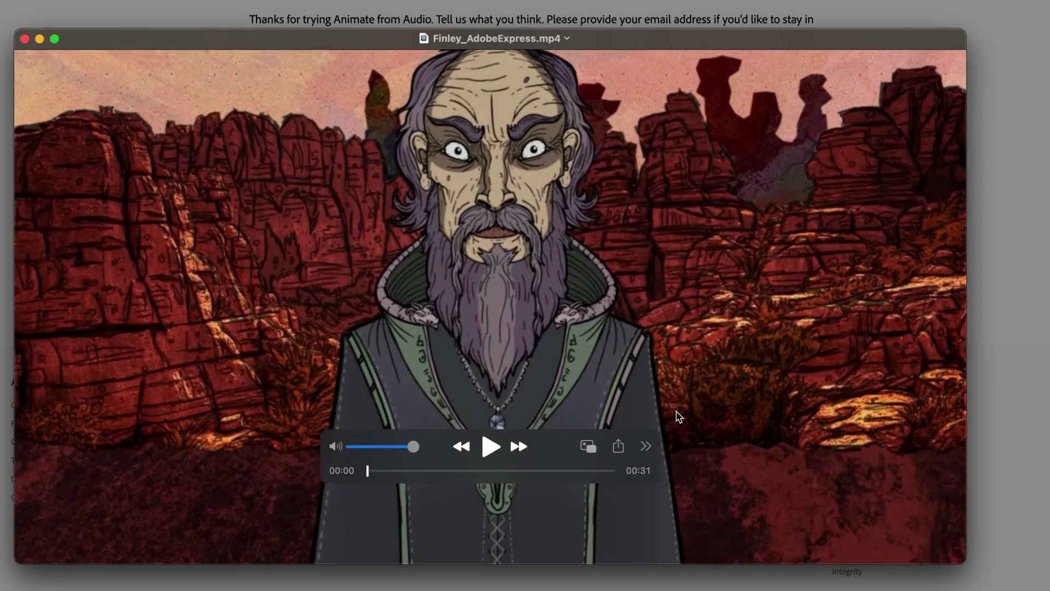
Jump to the 7-second mark and skim through Finley_AdobeExpress.mp4 in QuickTime Player
click(428, 471)
drag(429, 474, 592, 481)
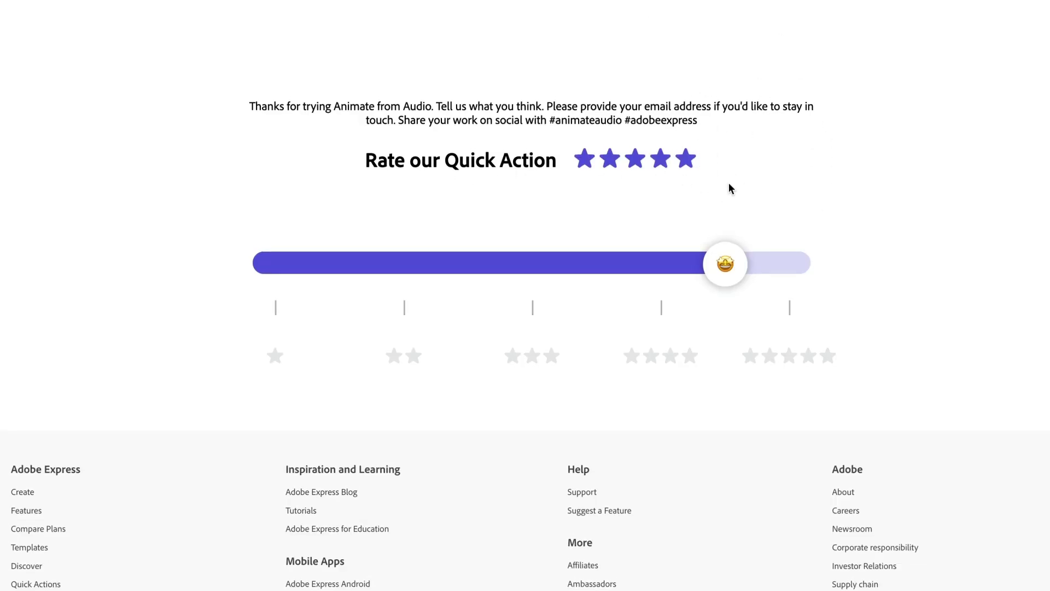
Give the Animate from audio quick action a four-star 'Helpful' rating on the feedback page
drag(727, 267, 649, 291)
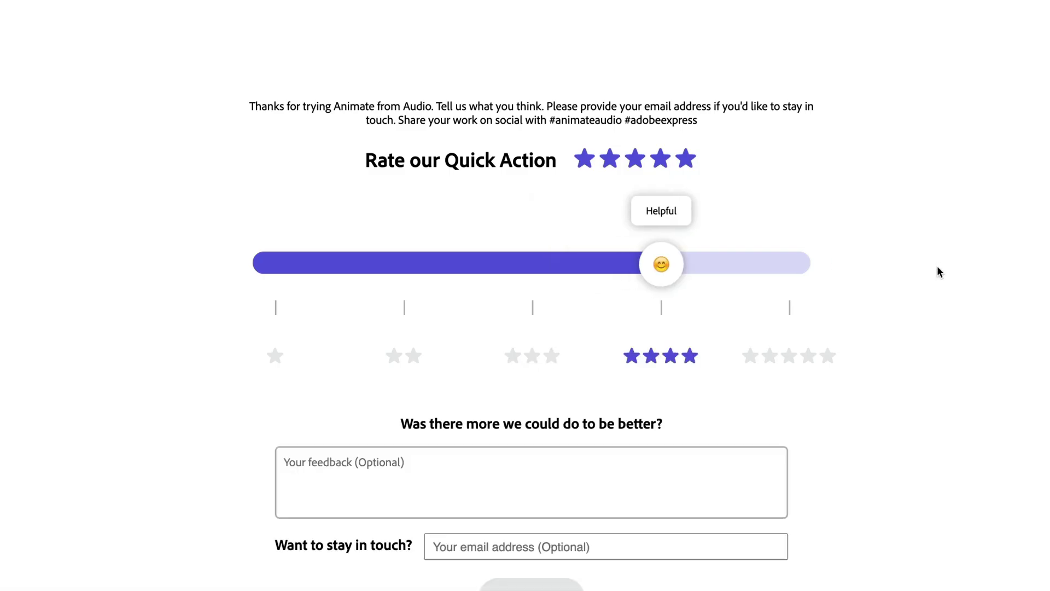
scroll(938, 272, down, 2)
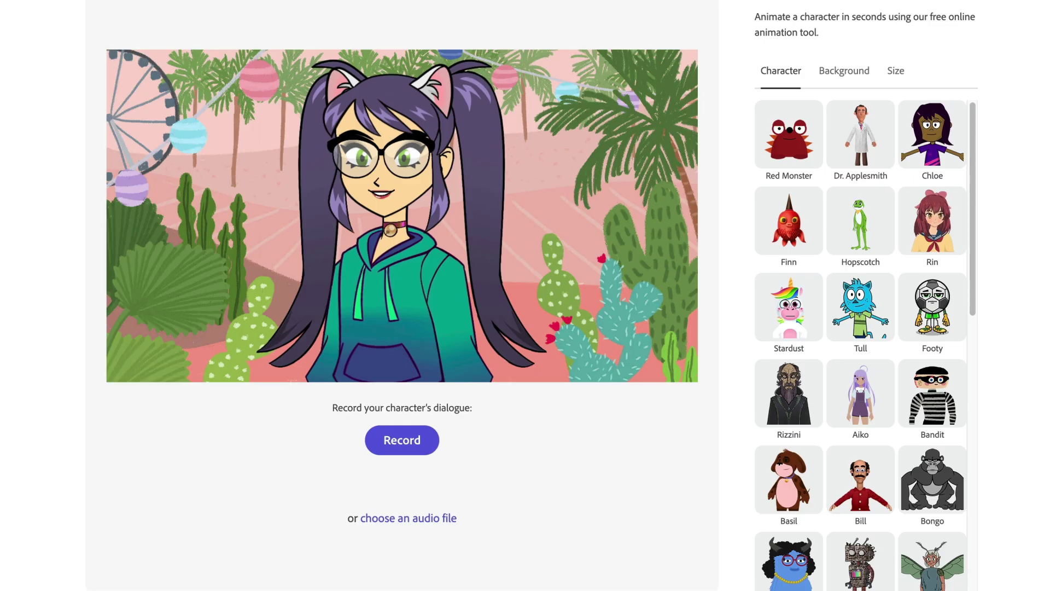
Use the uploaded building photo as the background behind the cat-eared girl
scroll(980, 183, down, 10)
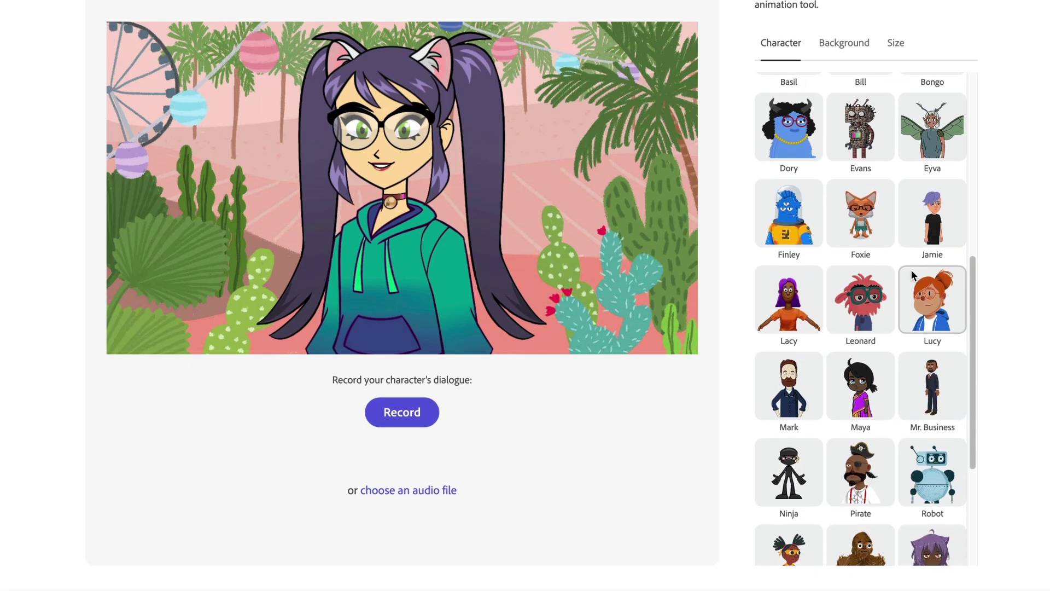
scroll(911, 275, up, 3)
click(861, 45)
click(877, 93)
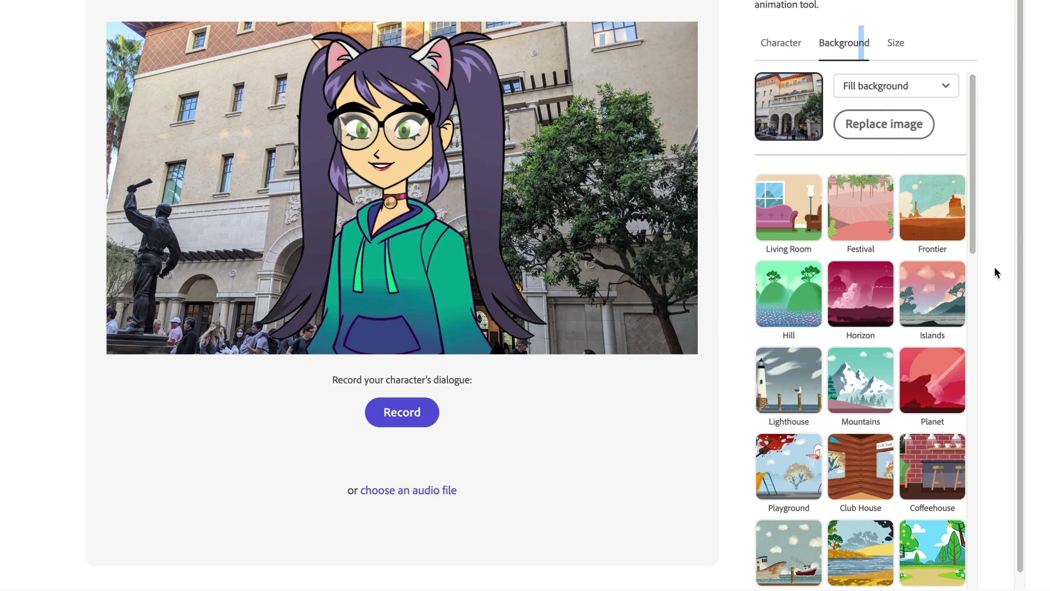
Set the output size to YouTube Landscape 1920 x 1080
scroll(993, 271, up, 1)
click(895, 70)
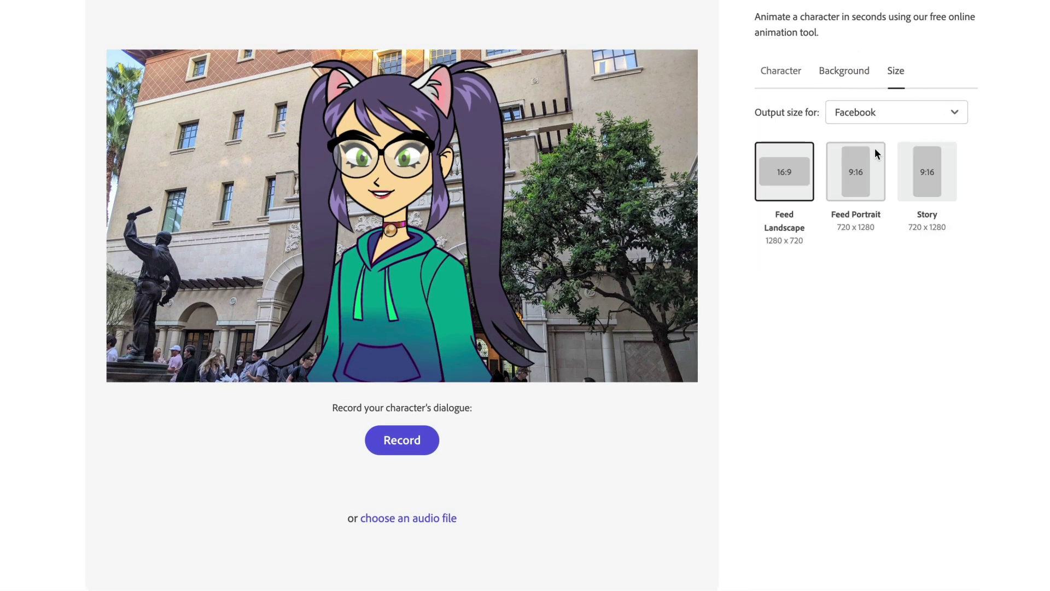
click(884, 115)
click(859, 213)
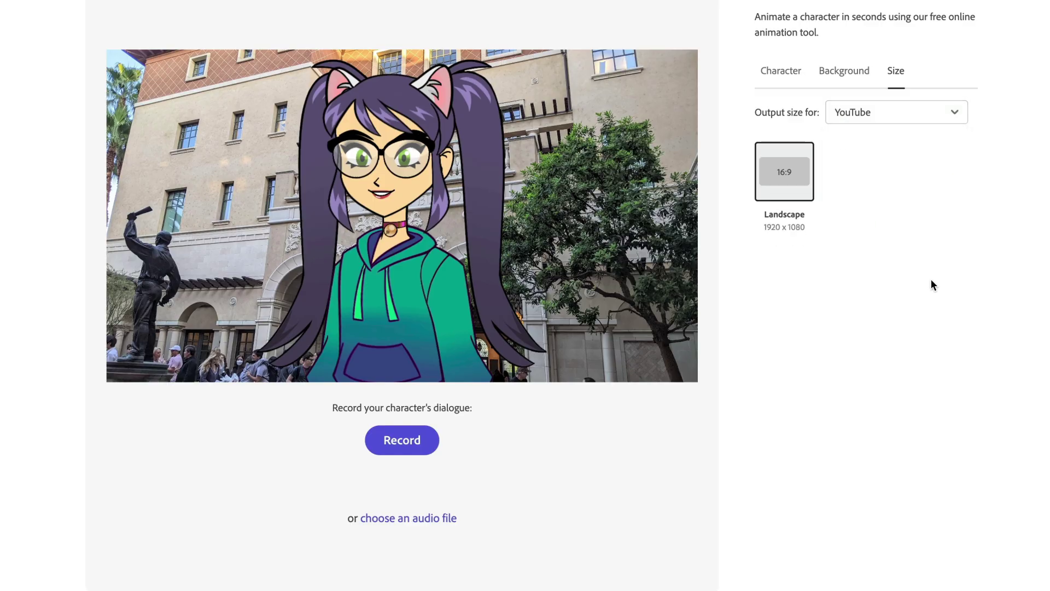
click(782, 71)
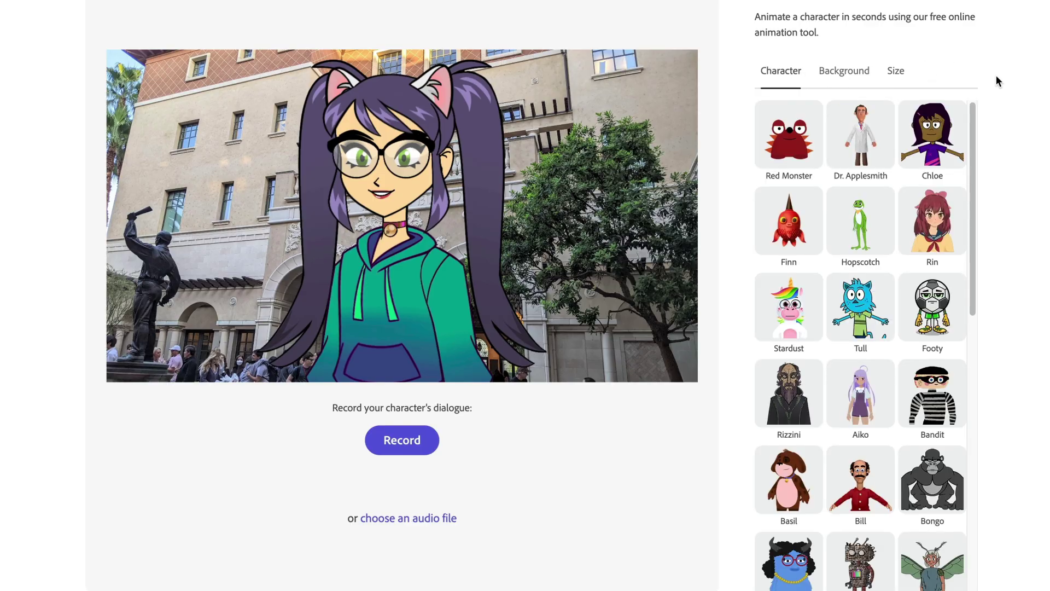
scroll(1008, 99, down, 1)
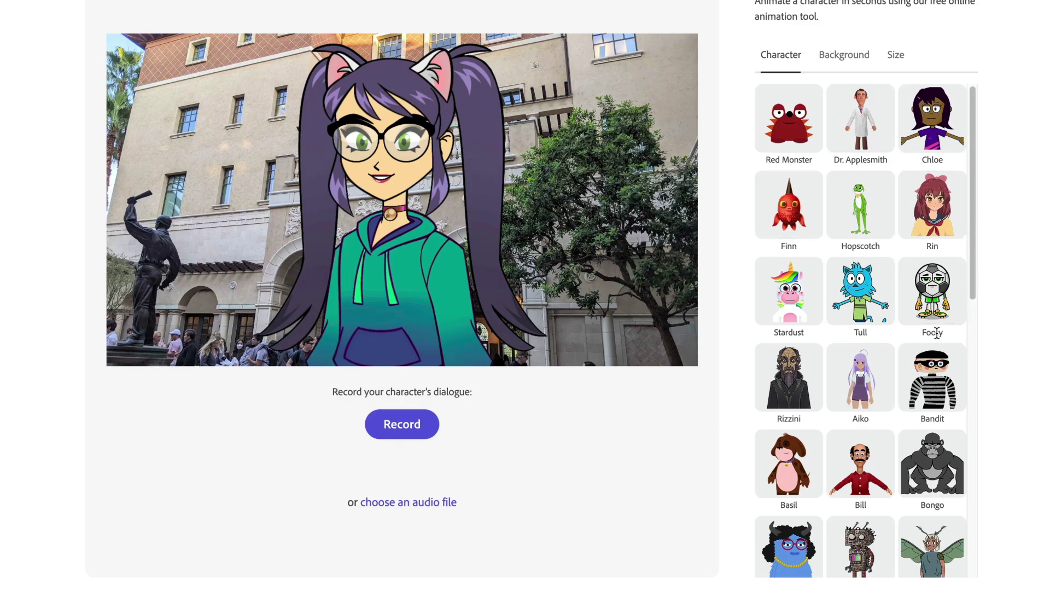
scroll(936, 332, down, 1)
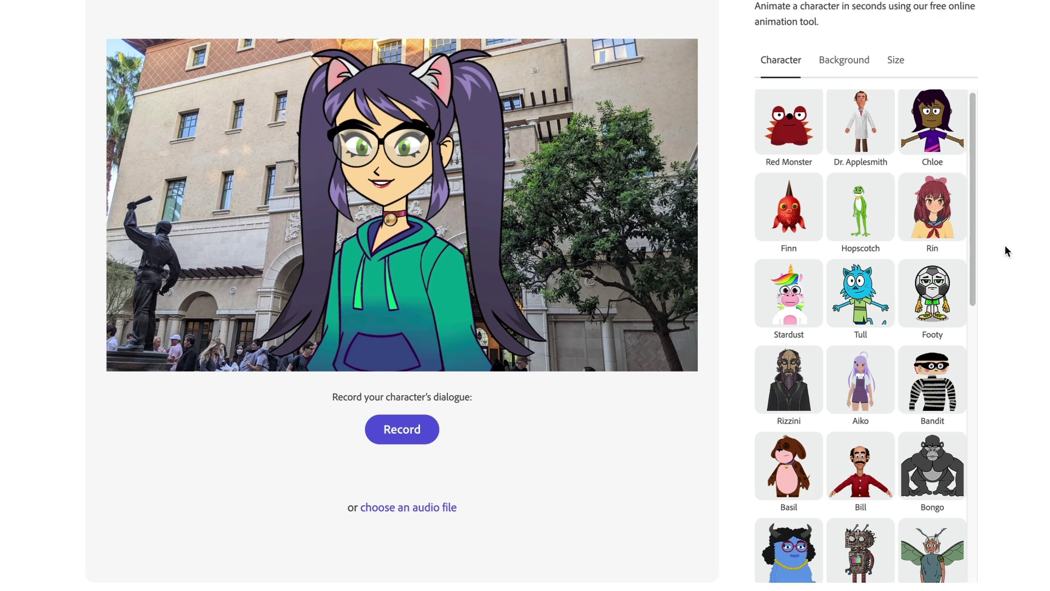
scroll(1005, 247, up, 1)
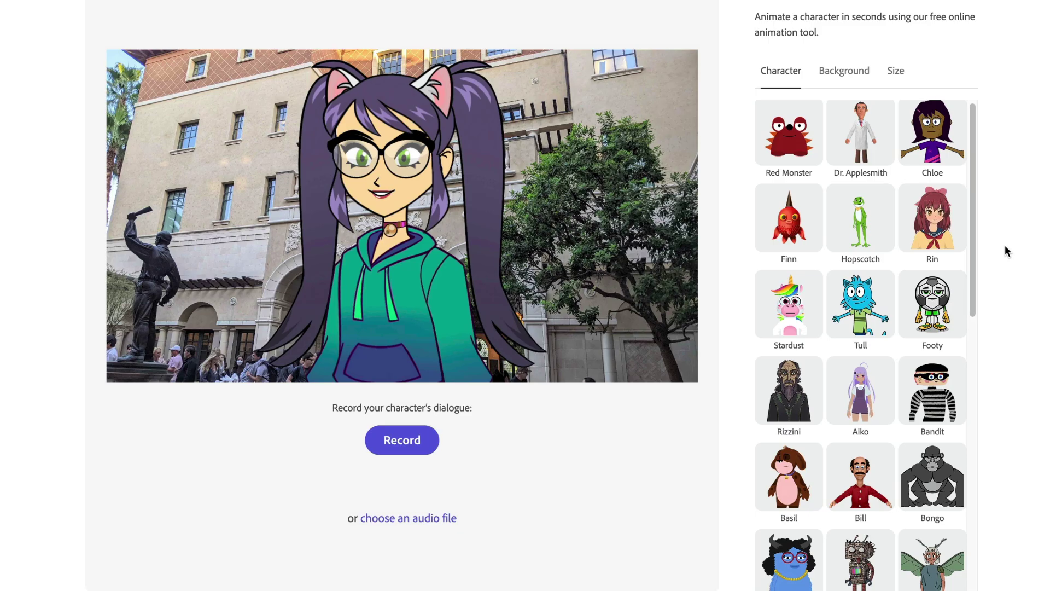